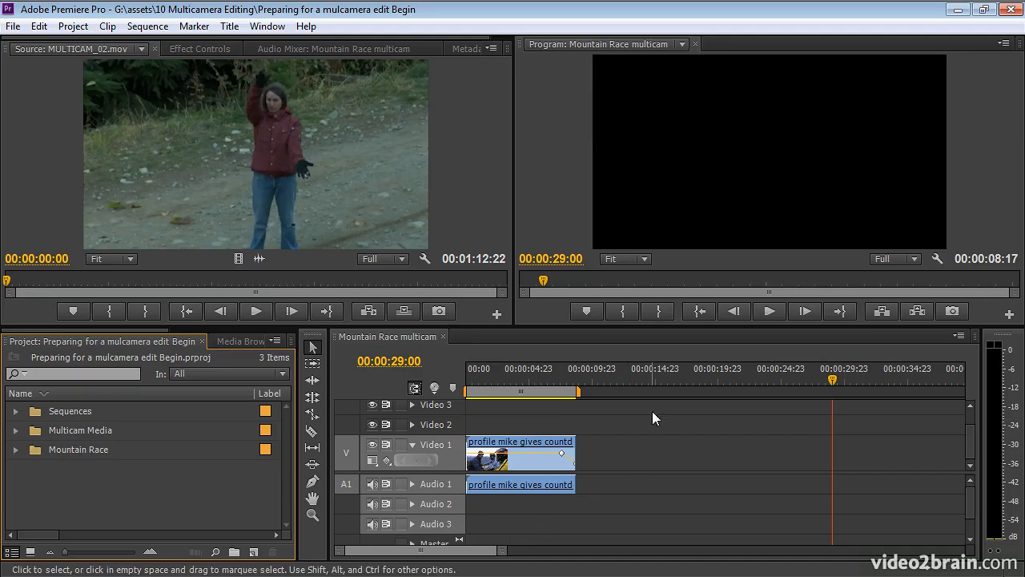
- Load MULTICAM_01.mov from the Multicam Media bin into the Source Monitor and cue it near the hand clap, at about 00:00:01:07
{"action": "left_click", "coordinate": [602, 380]}
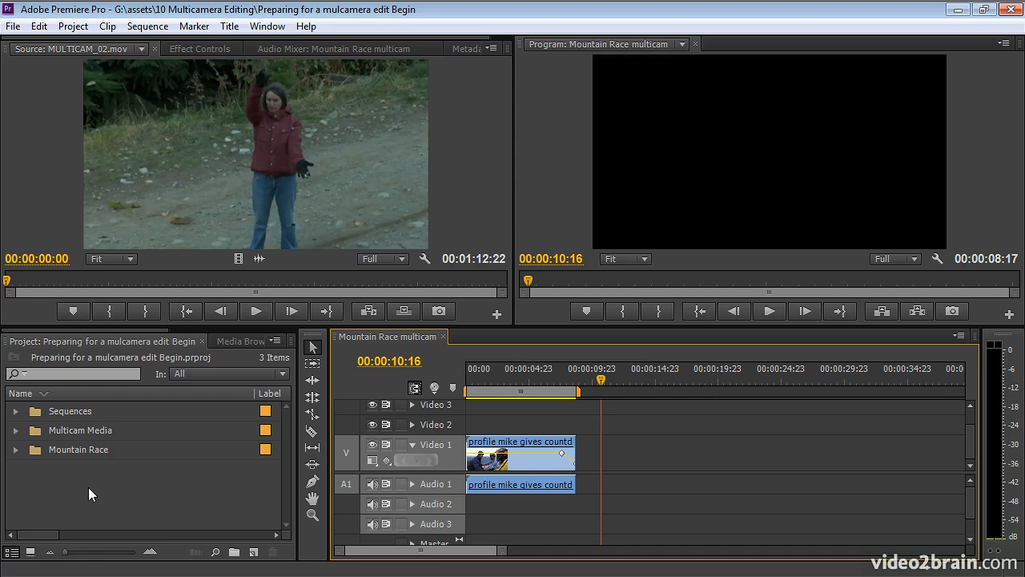
{"action": "left_click", "coordinate": [45, 480]}
{"action": "left_click", "coordinate": [16, 431]}
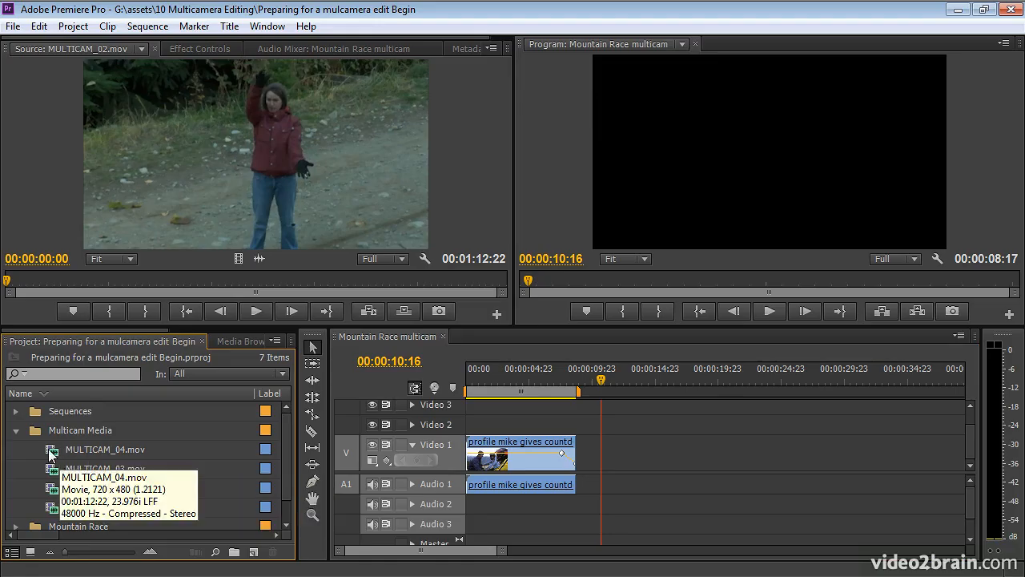
{"action": "double_click", "coordinate": [53, 508]}
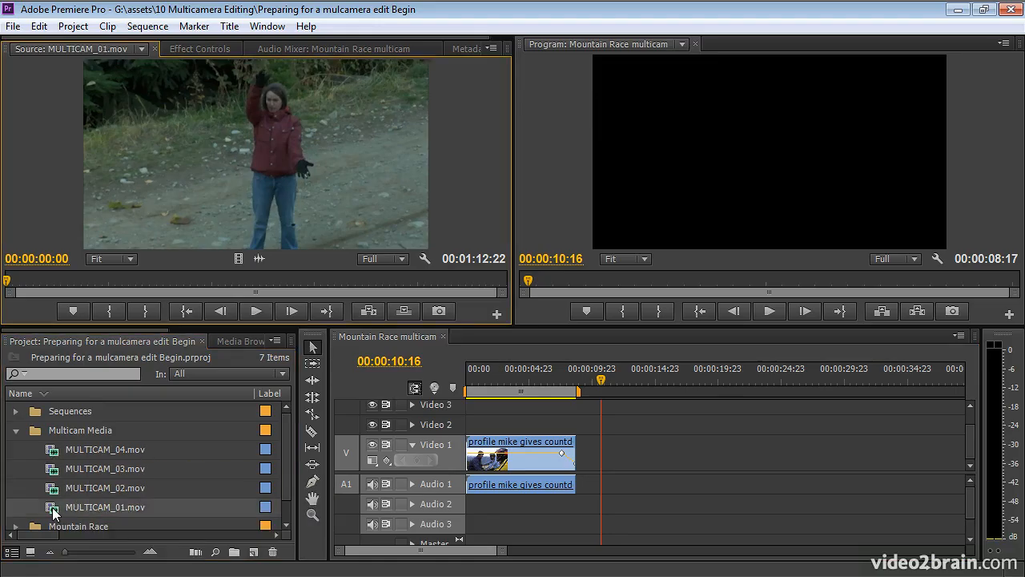
{"action": "left_click", "coordinate": [83, 278]}
{"action": "left_click_drag", "start_coordinate": [83, 280], "coordinate": [16, 284]}
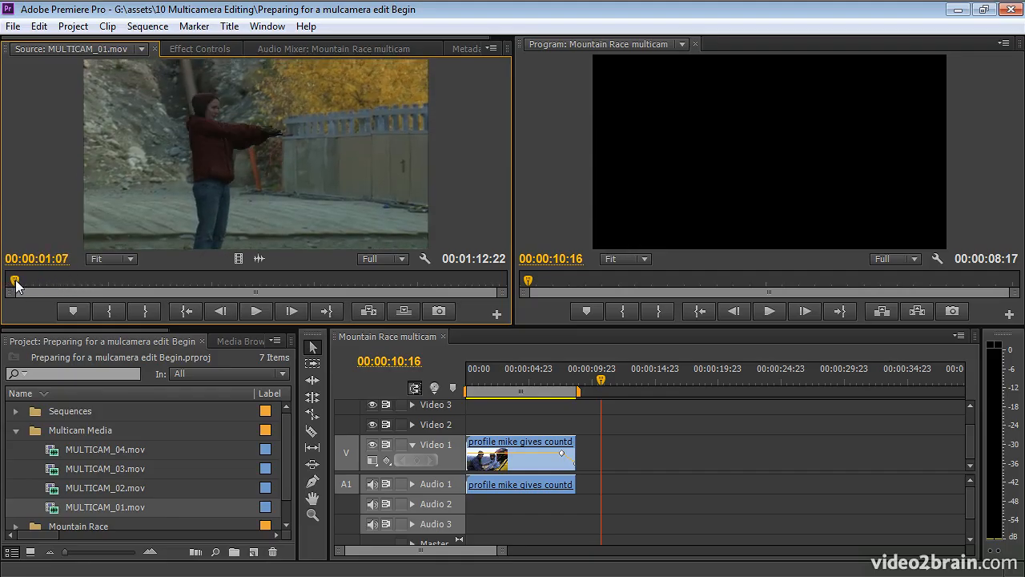
- Save the project under a new name, replacing "Begin" with "Complete" in the file name
{"action": "key", "text": "ctrl+shift+s"}
{"action": "double_click", "coordinate": [345, 402]}
{"action": "type", "text": "Complete"}
{"action": "key", "text": "Return"}
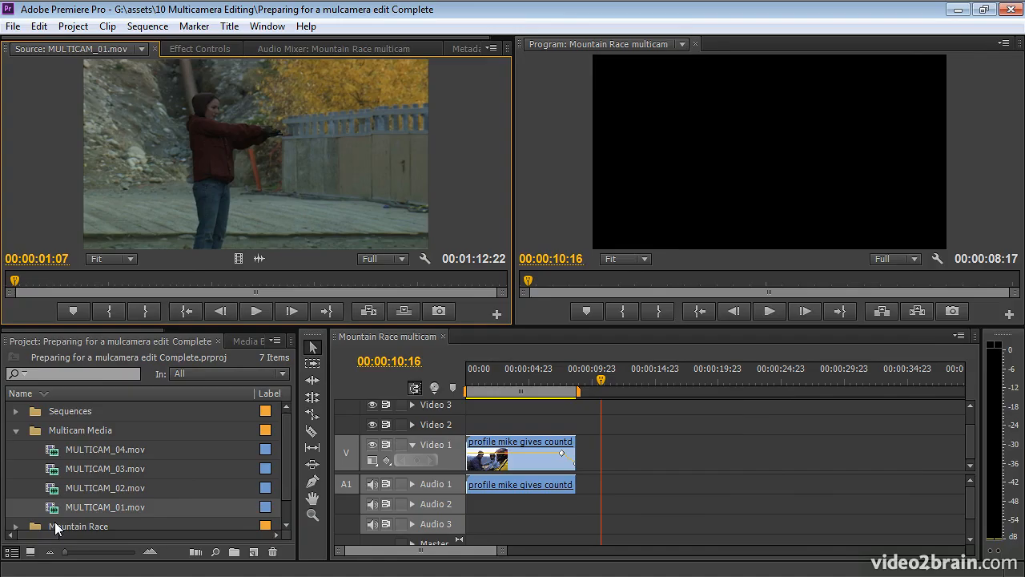
- Find the exact clap frame of MULTICAM_01.mov frame by frame and mark an In point there, at 00:00:01:03
{"action": "mouse_move", "coordinate": [54, 506]}
{"action": "key", "text": "Left"}
{"action": "key", "text": "Left"}
{"action": "key", "text": "Left"}
{"action": "key", "text": "Left"}
{"action": "key", "text": "Left"}
{"action": "key", "text": "Left"}
{"action": "key", "text": "Right"}
{"action": "key", "text": "Right"}
{"action": "key", "text": "Right"}
{"action": "key", "text": "Left"}
{"action": "key", "text": "Left"}
{"action": "key", "text": "Right"}
{"action": "key", "text": "Left"}
{"action": "key", "text": "Right"}
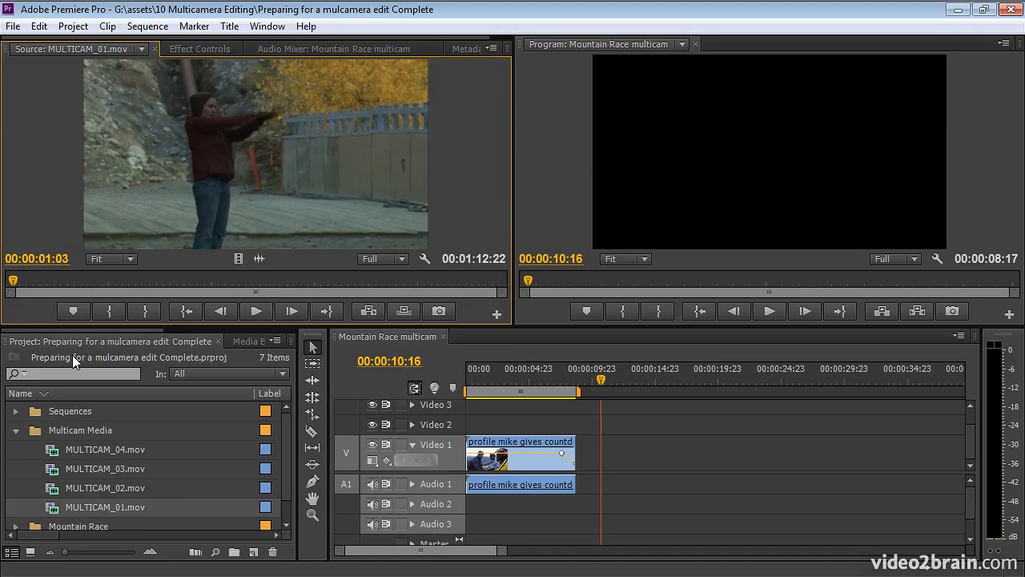
- Load MULTICAM_02.mov in the Source Monitor and mark an In point on its clap frame at 00:00:00:18
{"action": "double_click", "coordinate": [54, 491]}
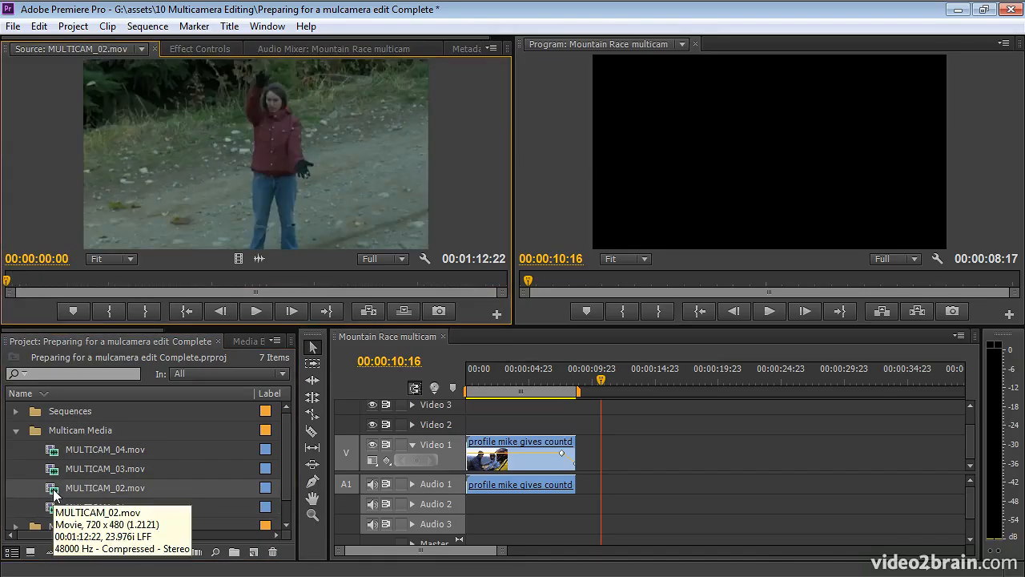
{"action": "key", "text": "space"}
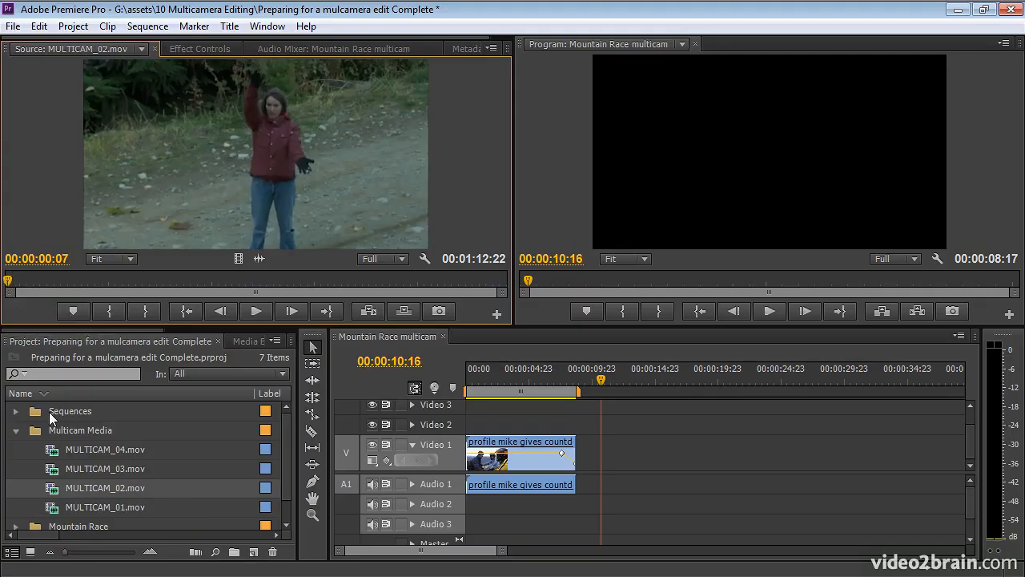
{"action": "key", "text": "Left"}
{"action": "key", "text": "Left"}
{"action": "key", "text": "Left"}
{"action": "key", "text": "Left"}
{"action": "key", "text": "Left"}
{"action": "key", "text": "Left"}
{"action": "key", "text": "Right"}
{"action": "key", "text": "Right"}
{"action": "key", "text": "Right"}
{"action": "key", "text": "Left"}
{"action": "key", "text": "Right"}
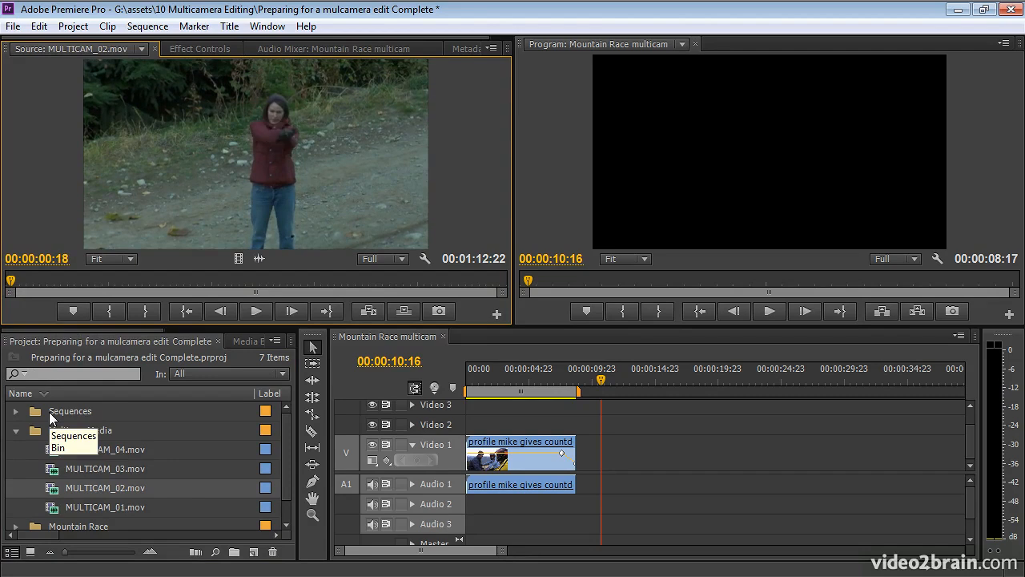
{"action": "key", "text": "i"}
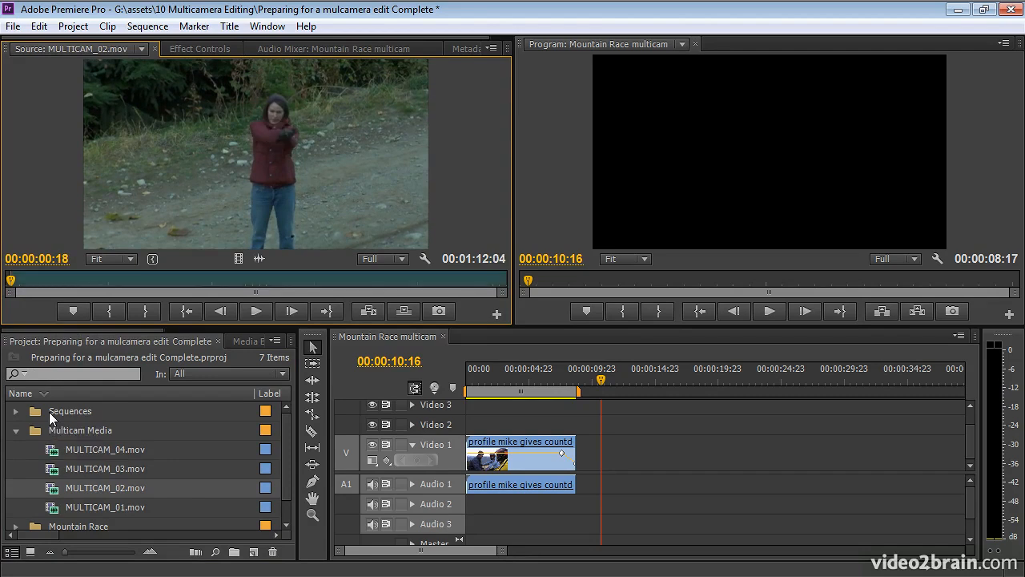
- Load MULTICAM_03.mov in the Source Monitor and mark an In point on its clap frame at 00:00:00:11
{"action": "double_click", "coordinate": [54, 473]}
{"action": "key", "text": "Right"}
{"action": "key", "text": "Right"}
{"action": "key", "text": "Right"}
{"action": "key", "text": "Right"}
{"action": "key", "text": "Right"}
{"action": "key", "text": "Right"}
{"action": "key", "text": "Right"}
{"action": "key", "text": "Right"}
{"action": "key", "text": "Right"}
{"action": "key", "text": "Right"}
{"action": "key", "text": "Right"}
{"action": "key", "text": "Right"}
{"action": "key", "text": "Right"}
{"action": "key", "text": "Right"}
{"action": "key", "text": "Right"}
{"action": "key", "text": "Right"}
{"action": "key", "text": "Right"}
{"action": "key", "text": "Right"}
{"action": "key", "text": "Right"}
{"action": "key", "text": "Right"}
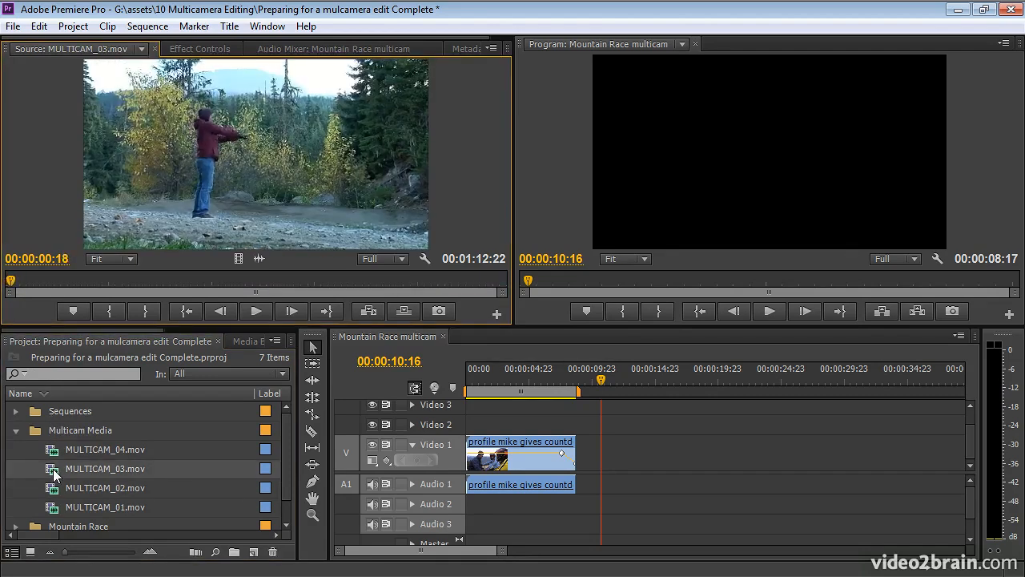
{"action": "key", "text": "Home"}
{"action": "key", "text": "Right"}
{"action": "key", "text": "Right"}
{"action": "key", "text": "Right"}
{"action": "key", "text": "Right"}
{"action": "key", "text": "Right"}
{"action": "key", "text": "Right"}
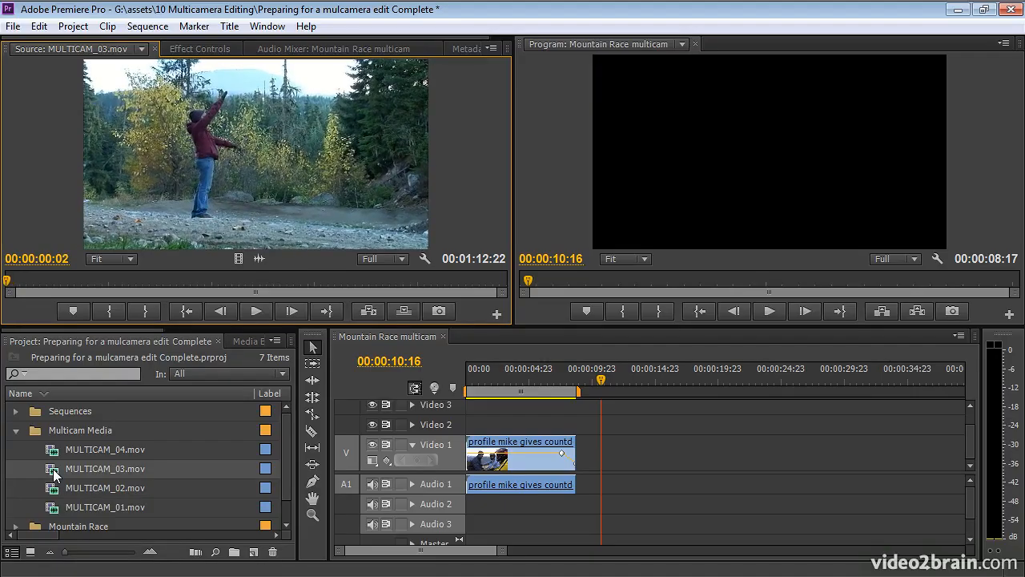
{"action": "key", "text": "Right"}
{"action": "key", "text": "Right"}
{"action": "key", "text": "Right"}
{"action": "key", "text": "Right"}
{"action": "key", "text": "Right"}
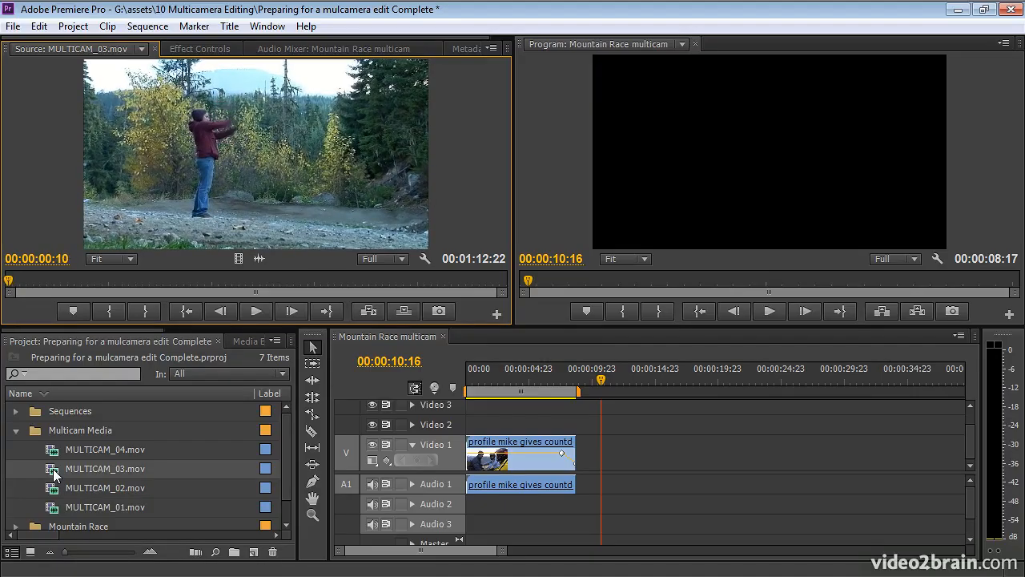
{"action": "key", "text": "i"}
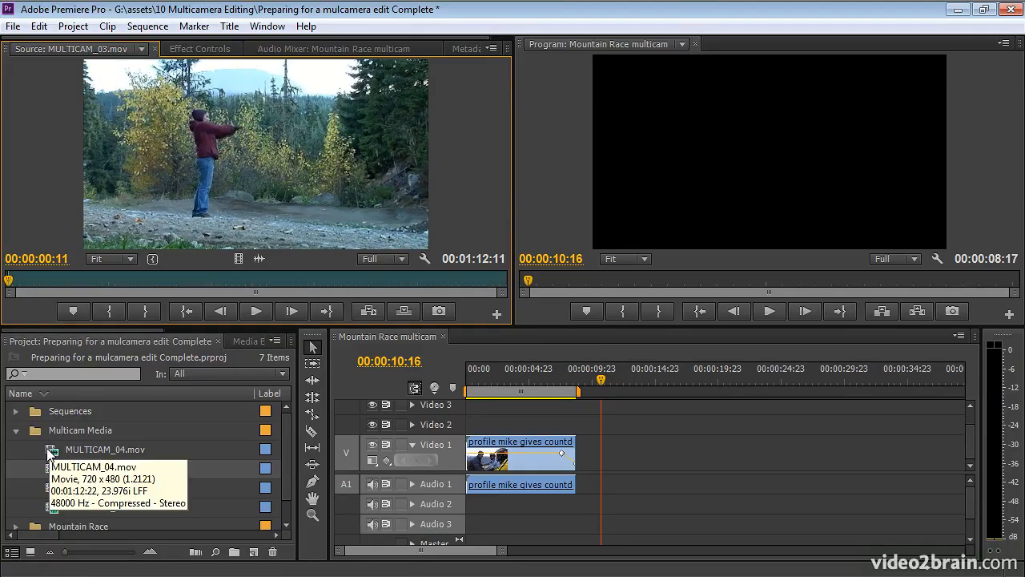
- Load MULTICAM_04.mov in the Source Monitor and mark an In point on its clap frame at 00:00:00:20
{"action": "double_click", "coordinate": [48, 453]}
{"action": "left_click", "coordinate": [9, 282]}
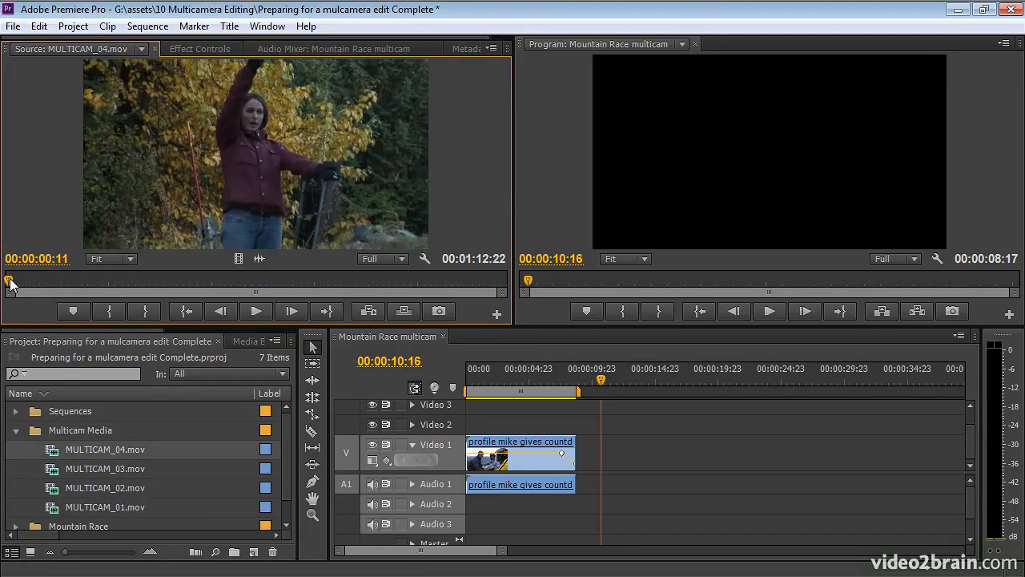
{"action": "left_click", "coordinate": [11, 283]}
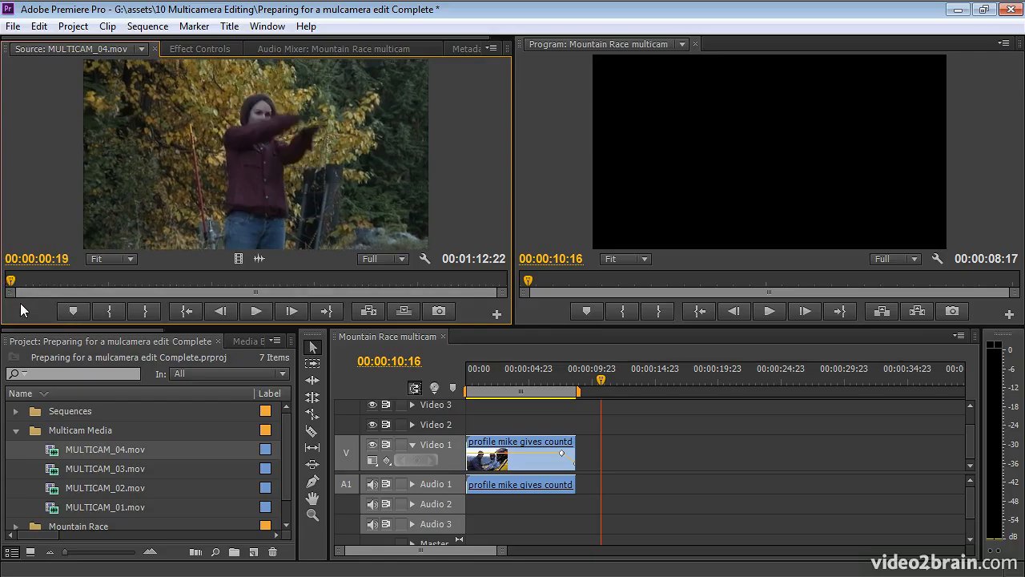
{"action": "key", "text": "i"}
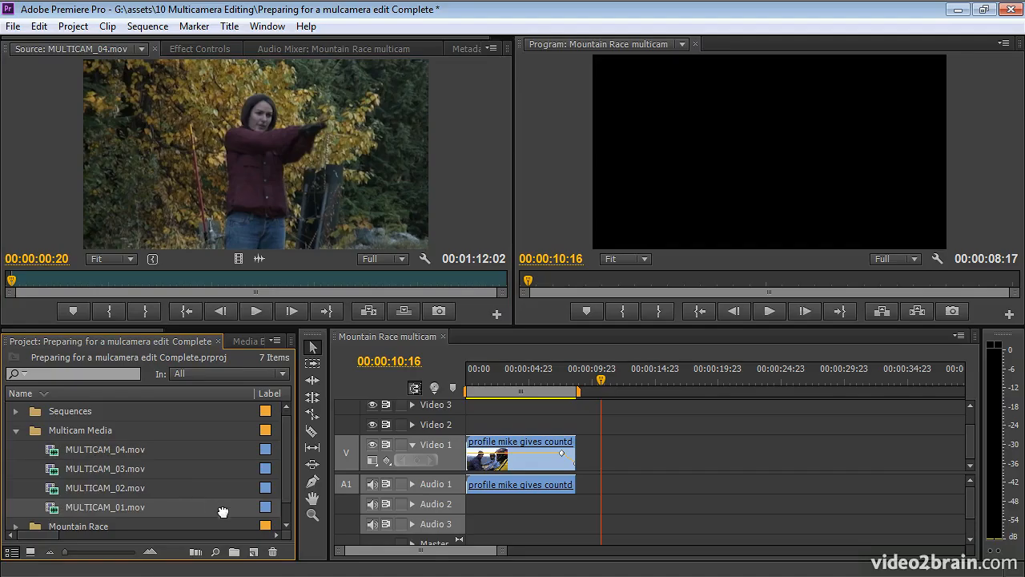
- Create a new sequence from the MULTICAM_01.mov clip so that it matches the clip's settings
{"action": "scroll", "coordinate": [223, 511], "scroll_direction": "down", "scroll_amount": 1}
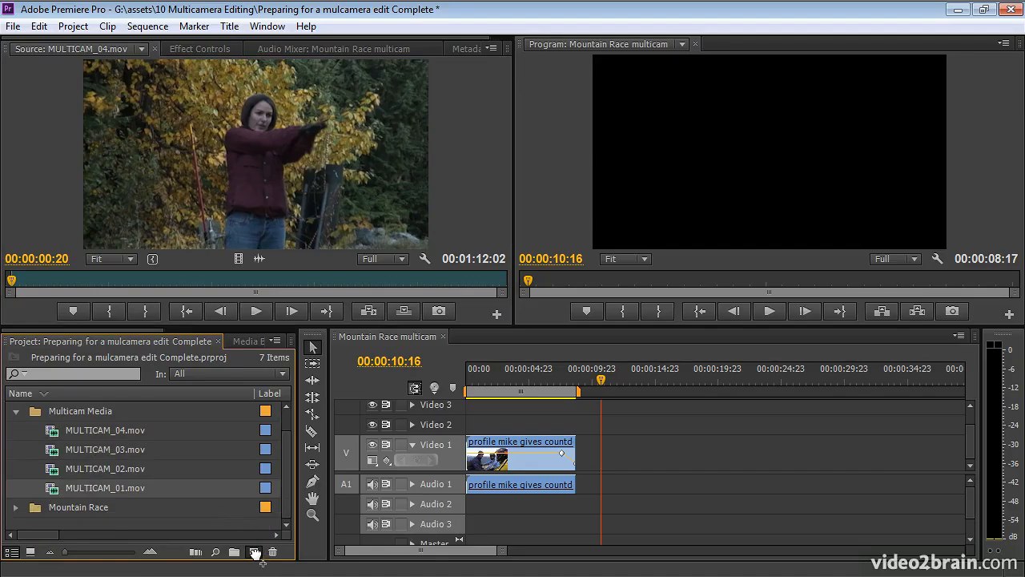
{"action": "left_click_drag", "start_coordinate": [255, 553], "coordinate": [255, 553]}
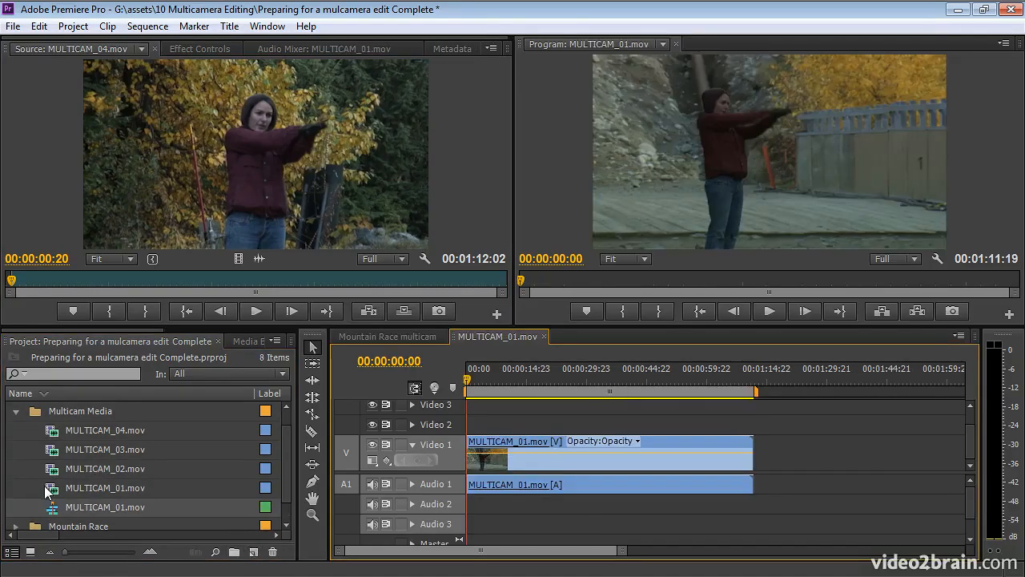
{"action": "mouse_move", "coordinate": [144, 507]}
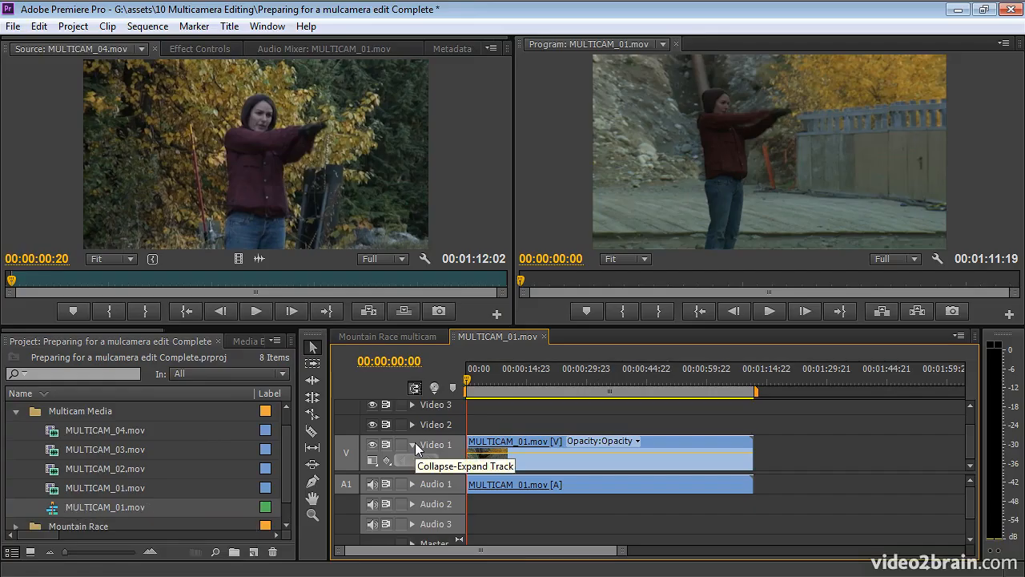
{"action": "mouse_move", "coordinate": [155, 489]}
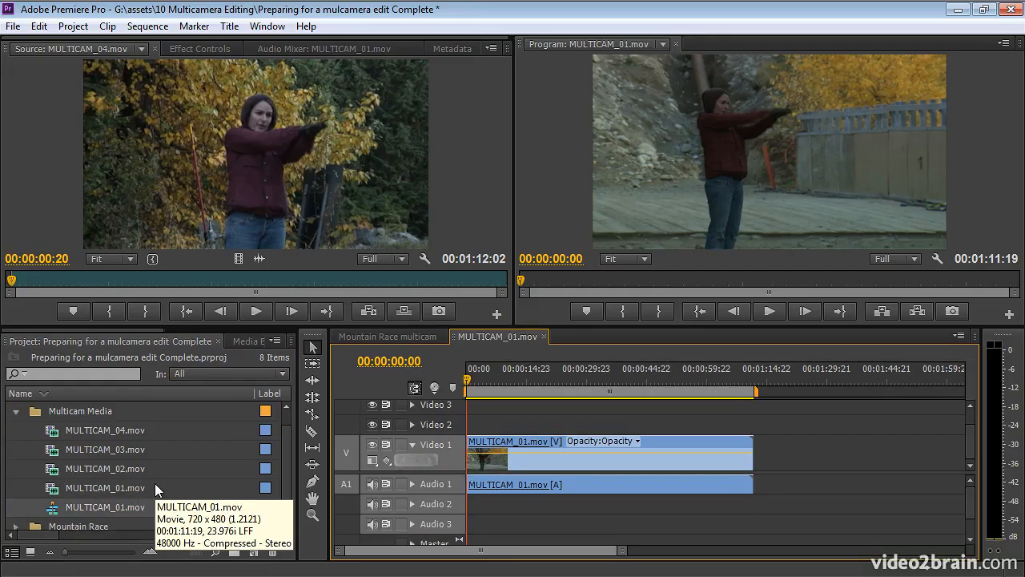
- Enlarge the timeline area and add one video track after Video 3 and one audio track after Audio 3
{"action": "left_click_drag", "start_coordinate": [690, 326], "coordinate": [690, 258]}
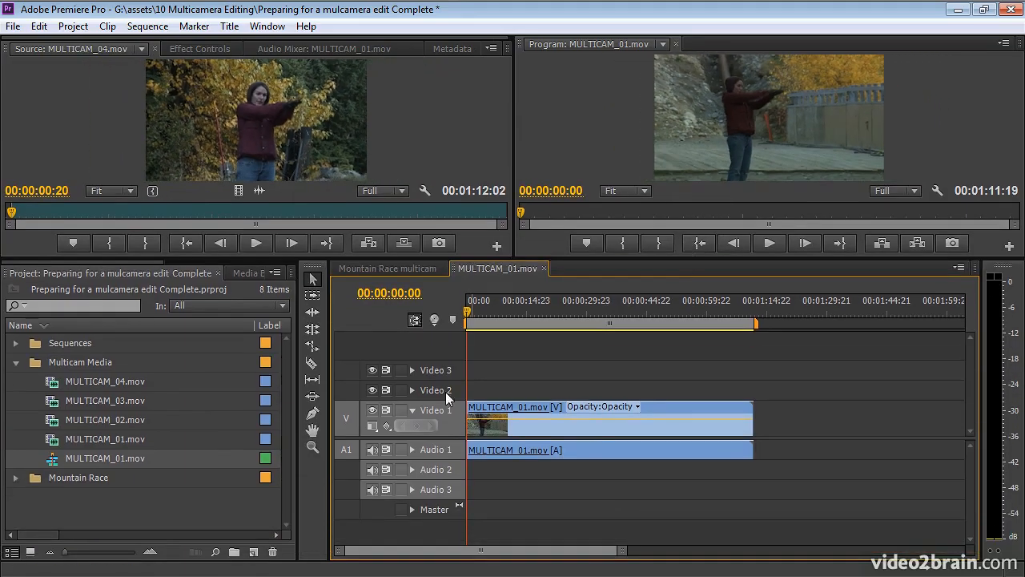
{"action": "right_click", "coordinate": [446, 392]}
{"action": "left_click", "coordinate": [511, 425]}
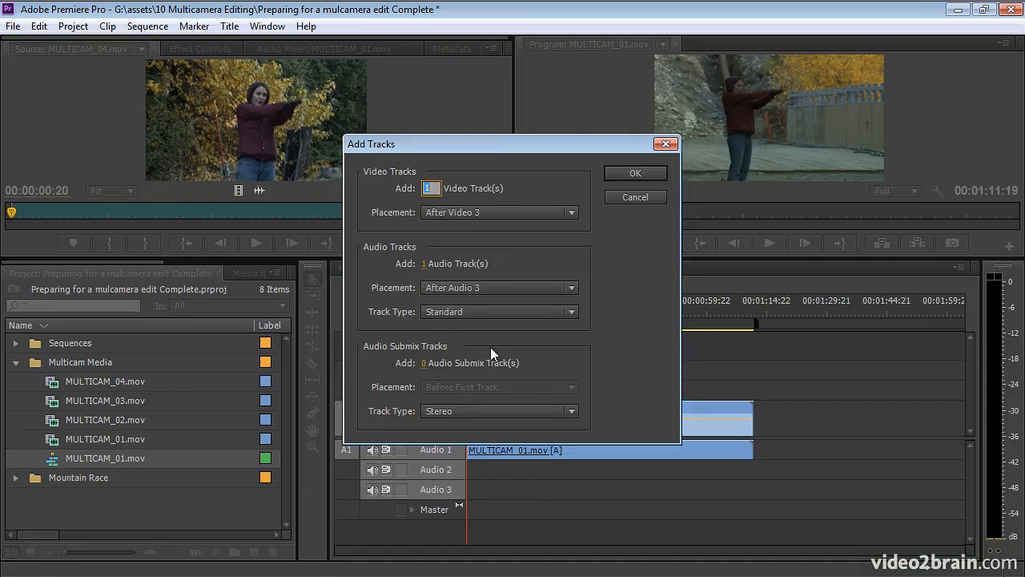
{"action": "left_click", "coordinate": [627, 173]}
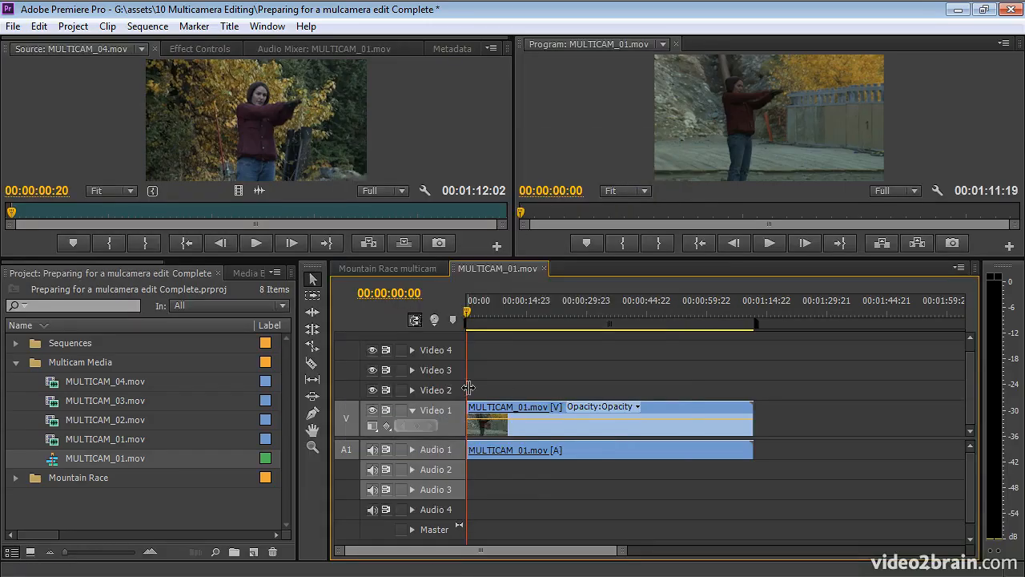
- Place MULTICAM_02.mov, MULTICAM_03.mov and MULTICAM_04.mov at the sequence start on Video 2, Video 3 and Video 4 respectively
{"action": "left_click_drag", "start_coordinate": [51, 421], "coordinate": [475, 395]}
{"action": "left_click_drag", "start_coordinate": [280, 392], "coordinate": [481, 372]}
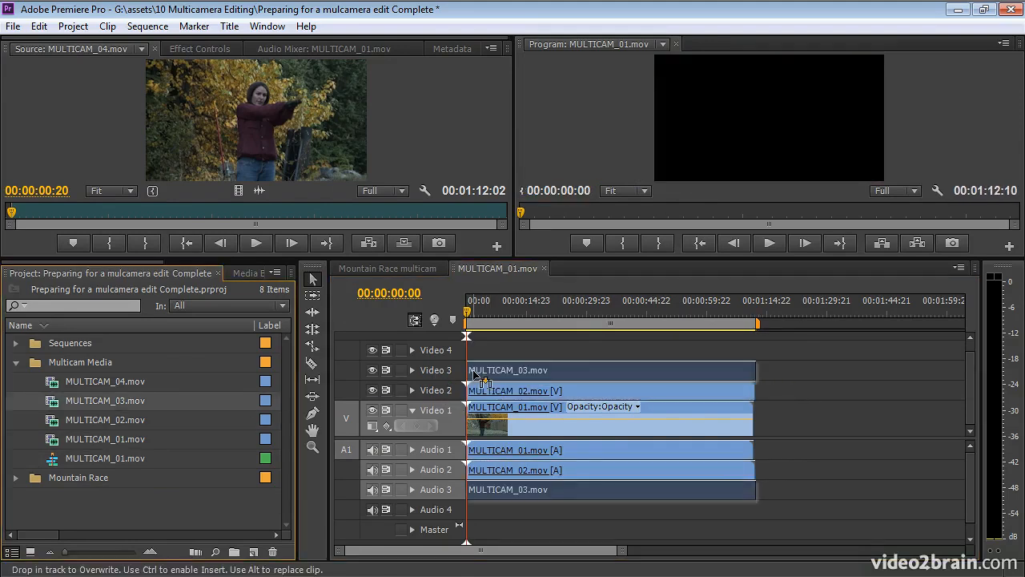
{"action": "left_click", "coordinate": [163, 376]}
{"action": "left_click_drag", "start_coordinate": [163, 374], "coordinate": [481, 353]}
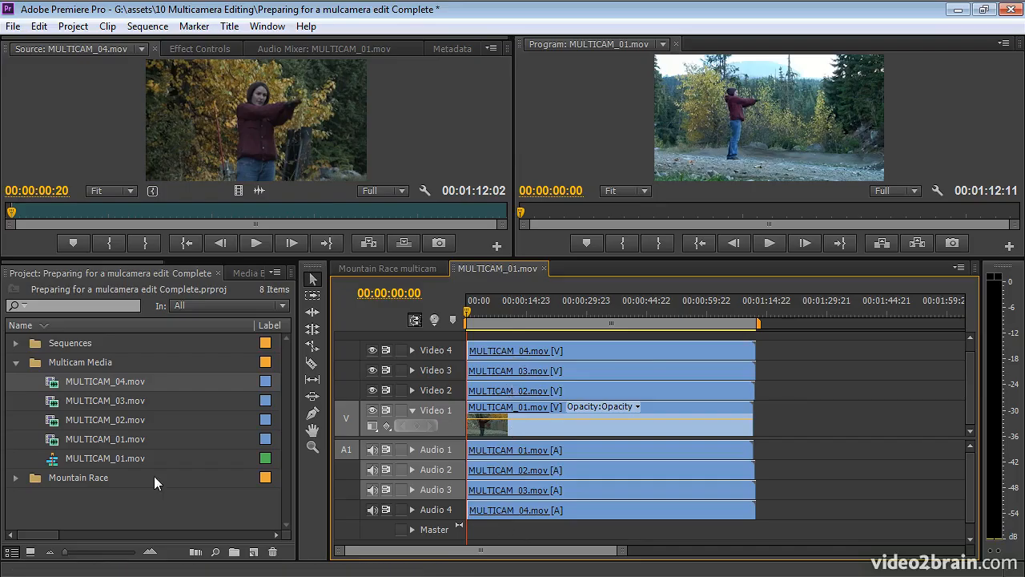
- Rename the new MULTICAM_01.mov sequence in the Multicam Media bin to "Manual Multicam"
{"action": "left_click", "coordinate": [80, 458]}
{"action": "left_click", "coordinate": [91, 460]}
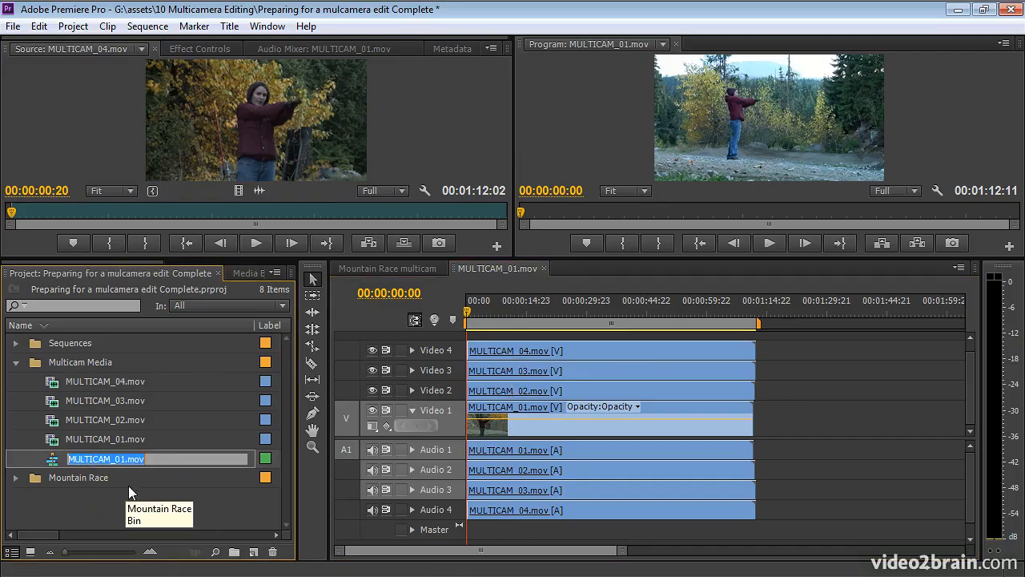
{"action": "type", "text": "Manual"}
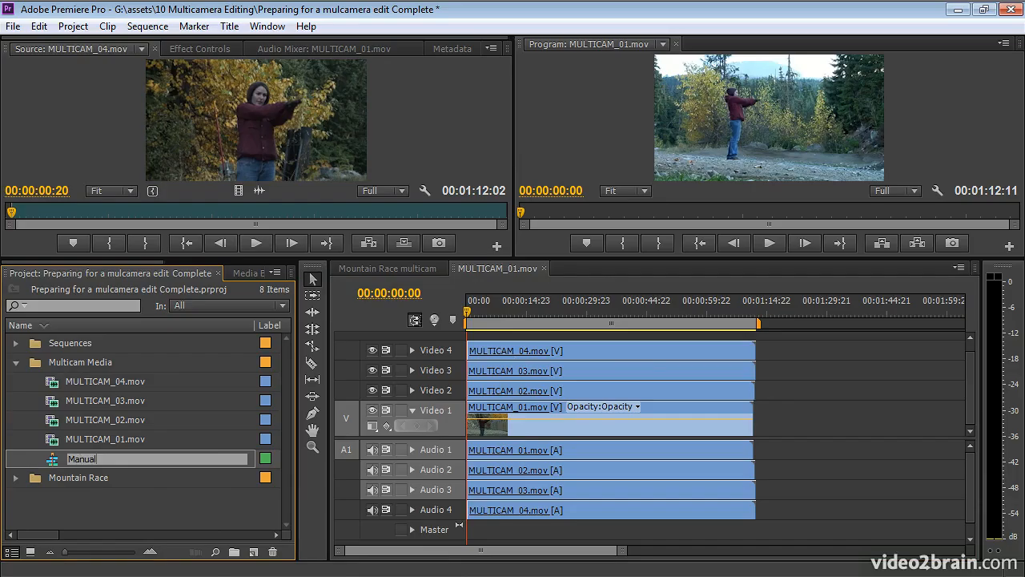
{"action": "type", "text": " Multicam"}
{"action": "key", "text": "Tab"}
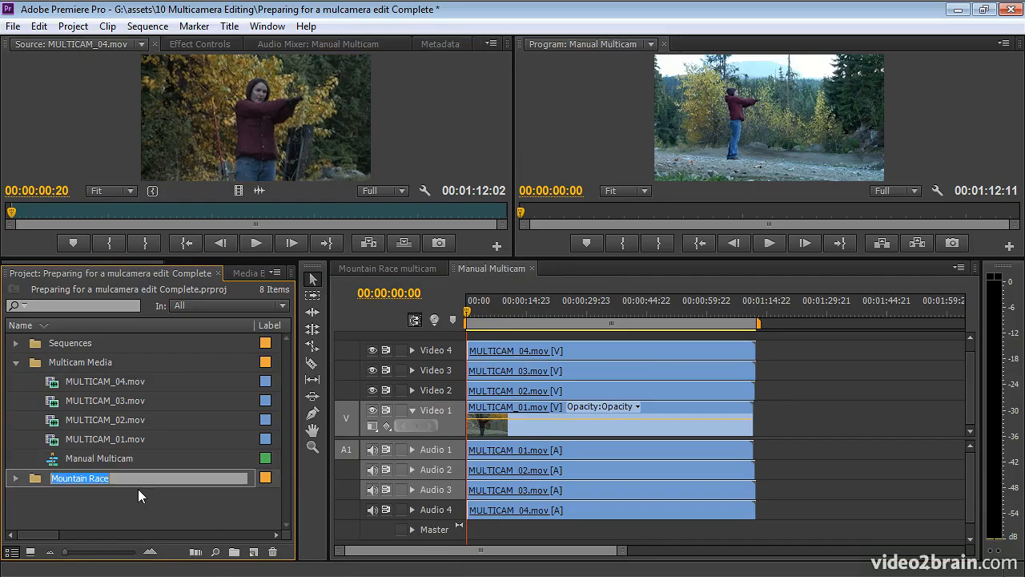
{"action": "left_click", "coordinate": [96, 508]}
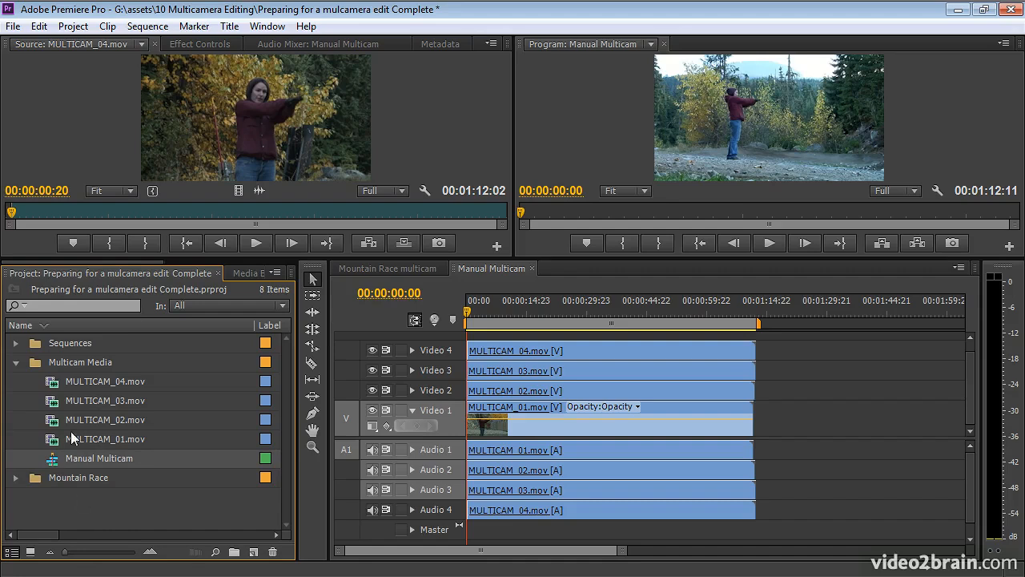
- Nest the Manual Multicam sequence in the Mountain Race multicam sequence, on Video 1 directly after the existing clip
{"action": "left_click", "coordinate": [401, 270]}
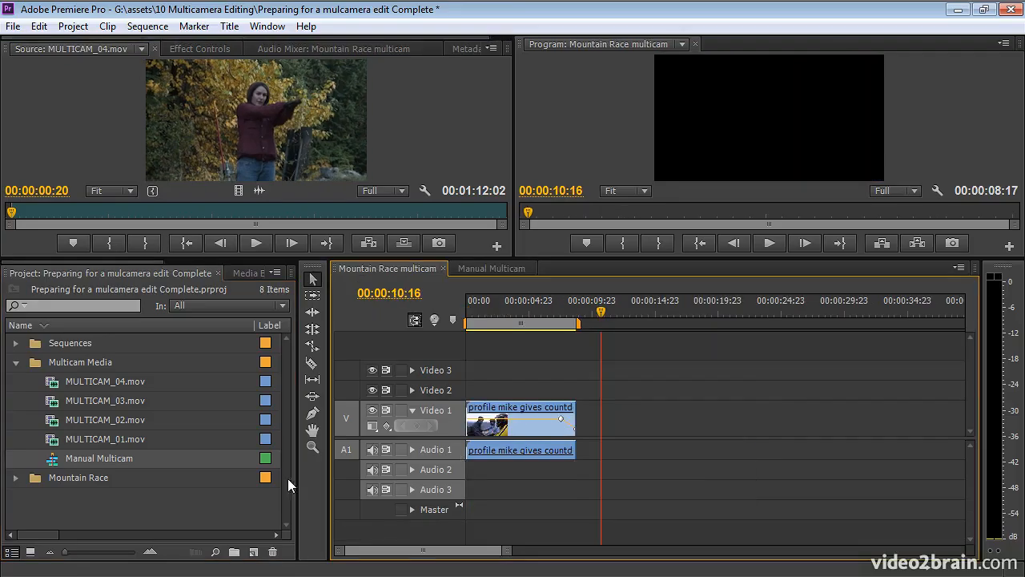
{"action": "left_click_drag", "start_coordinate": [51, 458], "coordinate": [582, 430]}
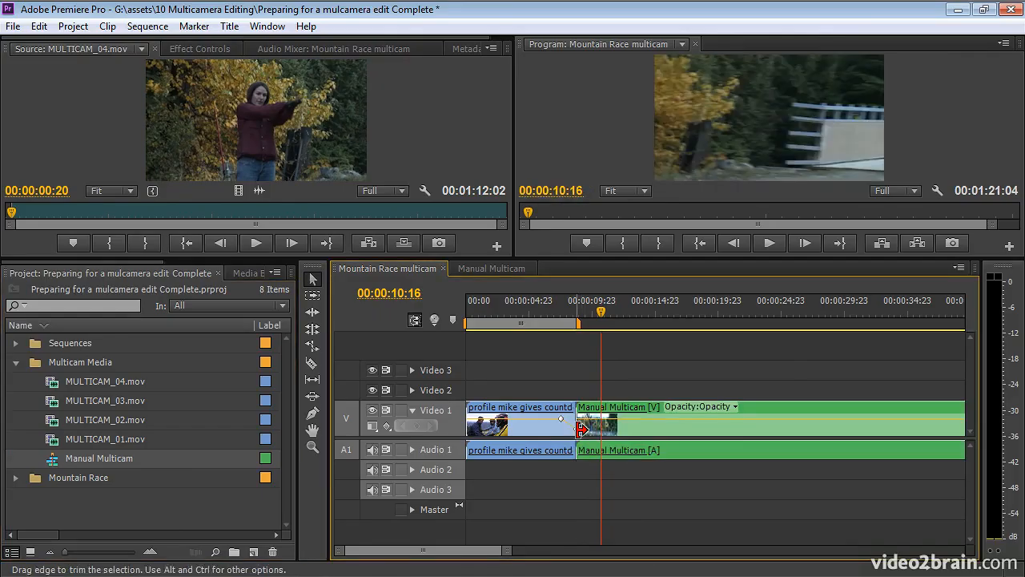
- Move the playhead to 00:00:20:18 and enable multi-camera on the nested Manual Multicam clip in the Mountain Race multicam sequence
{"action": "left_click", "coordinate": [729, 305]}
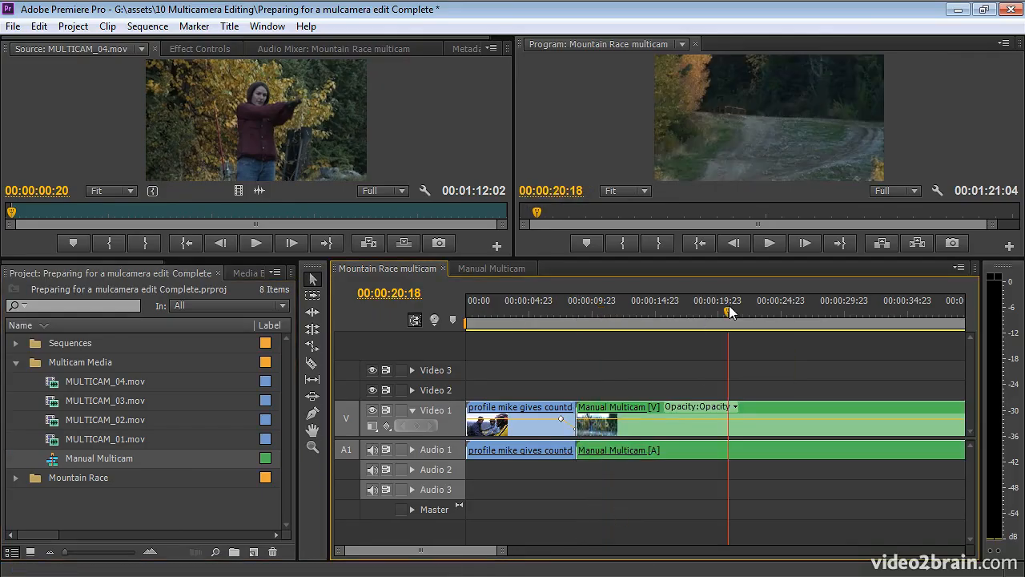
{"action": "key", "text": "minus"}
{"action": "key", "text": "minus"}
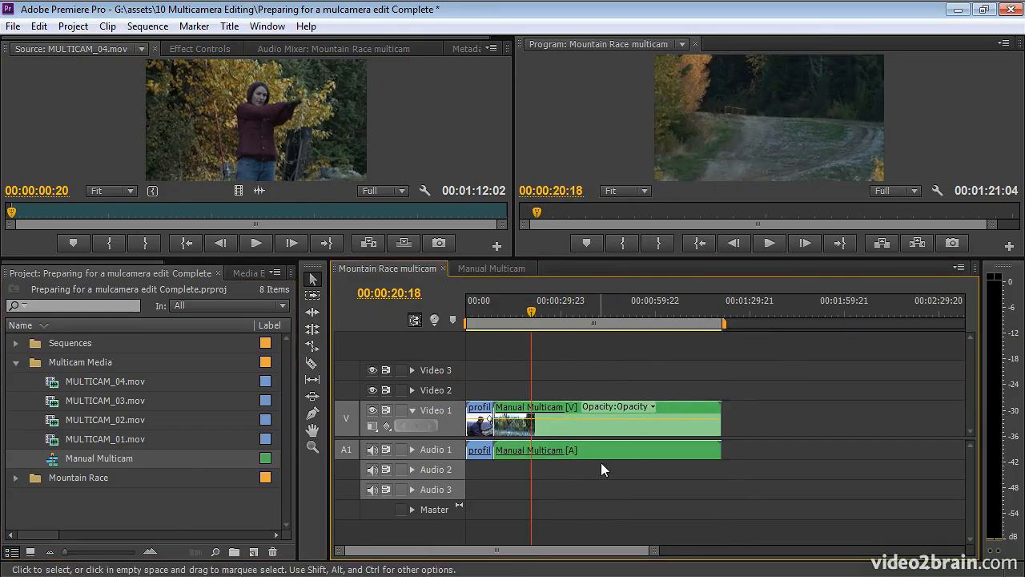
{"action": "right_click", "coordinate": [569, 429]}
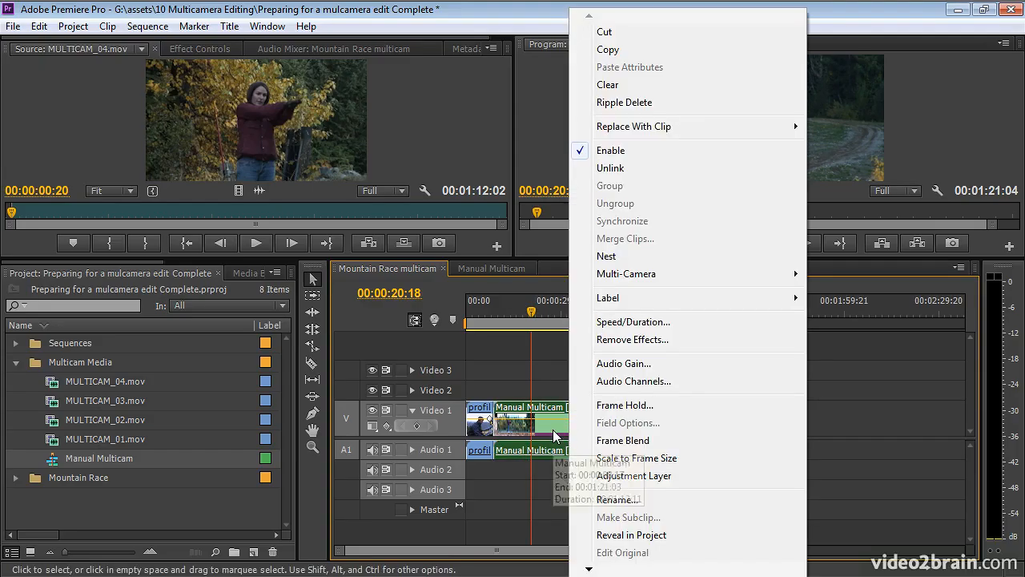
{"action": "mouse_move", "coordinate": [663, 282]}
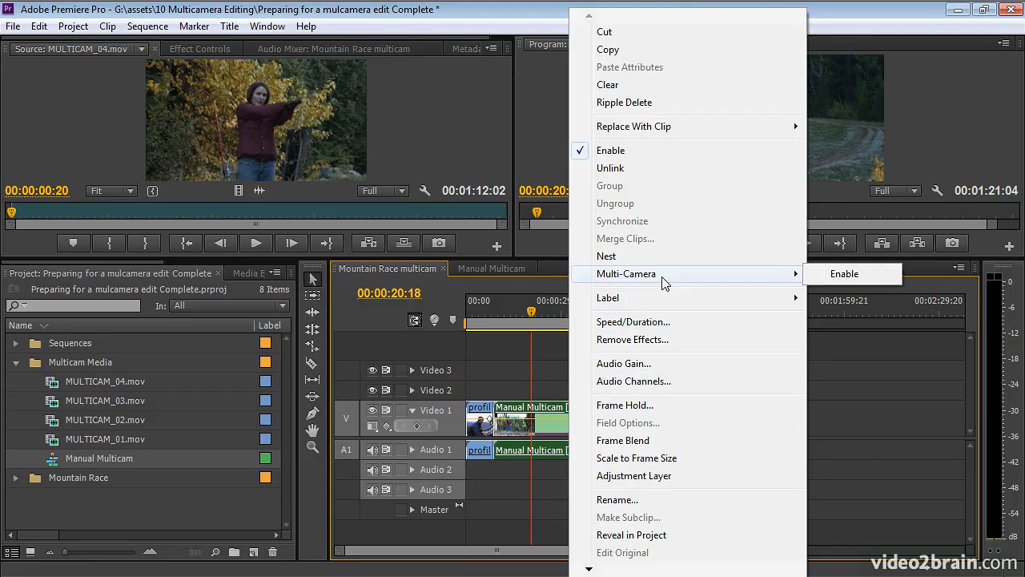
{"action": "left_click", "coordinate": [884, 276]}
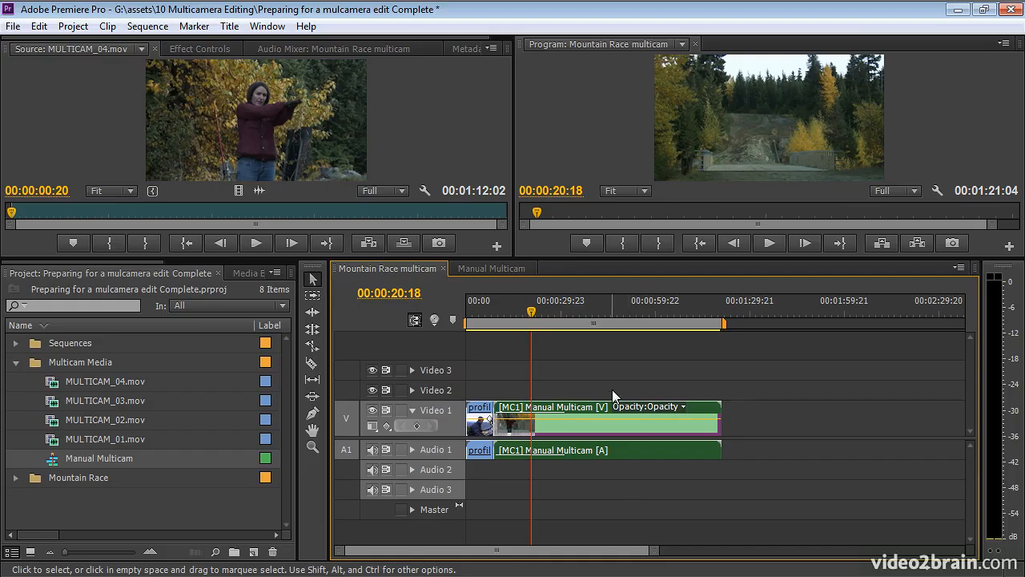
- Delete the Manual Multicam clip from the Mountain Race multicam sequence and start a multi-camera source sequence from the four MULTICAM clips
{"action": "key", "text": "Delete"}
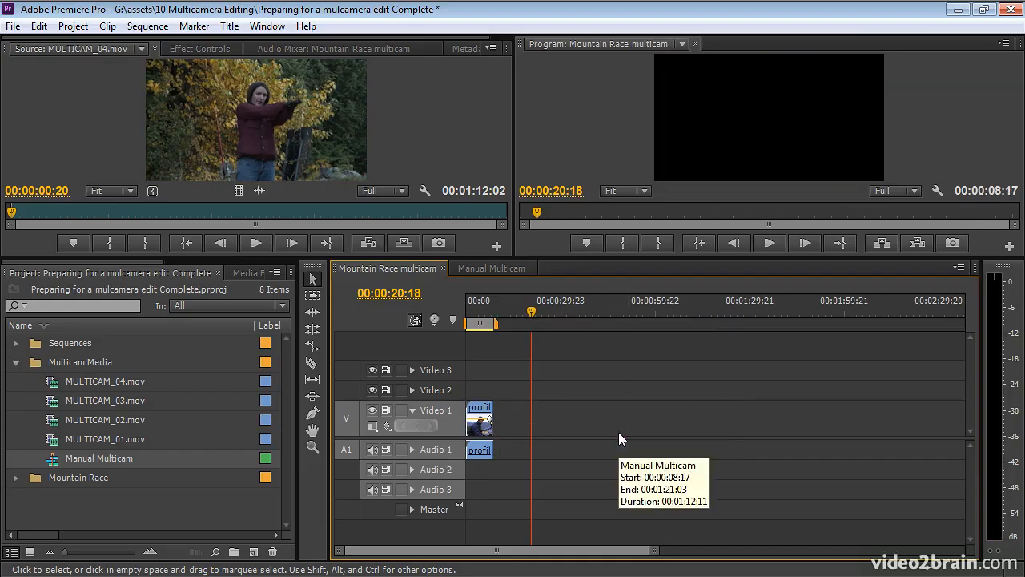
{"action": "left_click", "coordinate": [57, 387]}
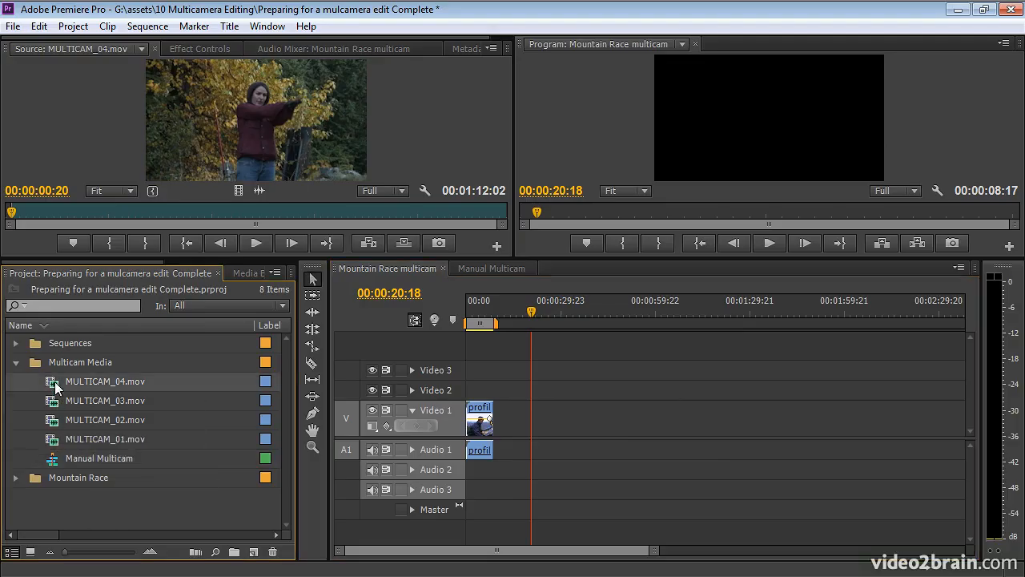
{"action": "left_click", "coordinate": [50, 440], "text": "shift"}
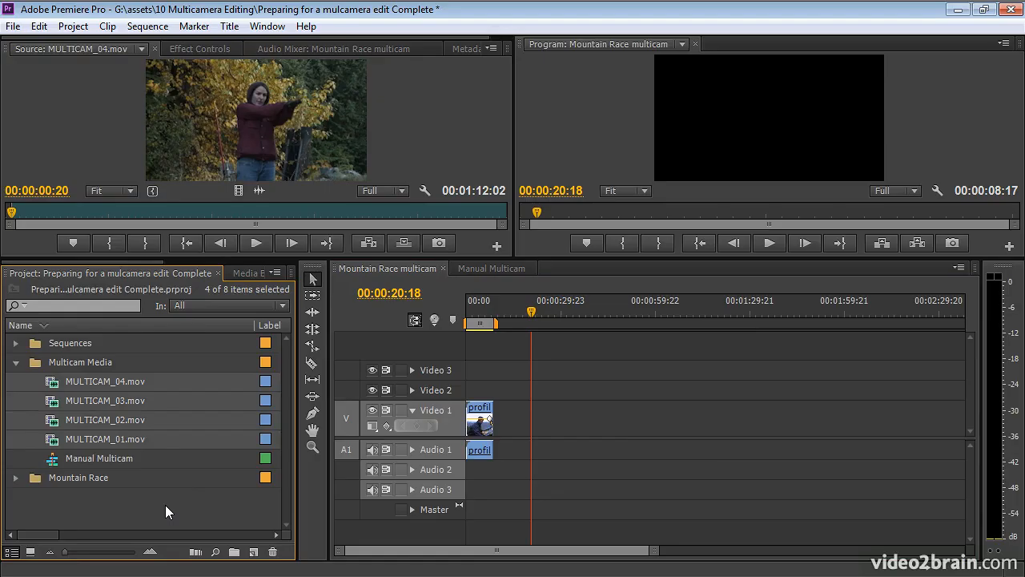
{"action": "right_click", "coordinate": [52, 423]}
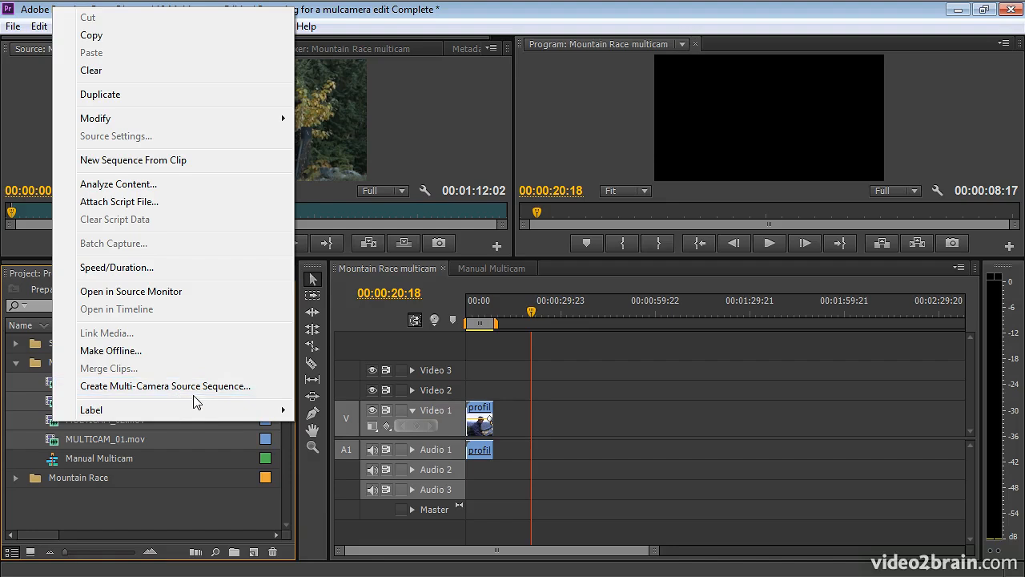
{"action": "left_click", "coordinate": [274, 388]}
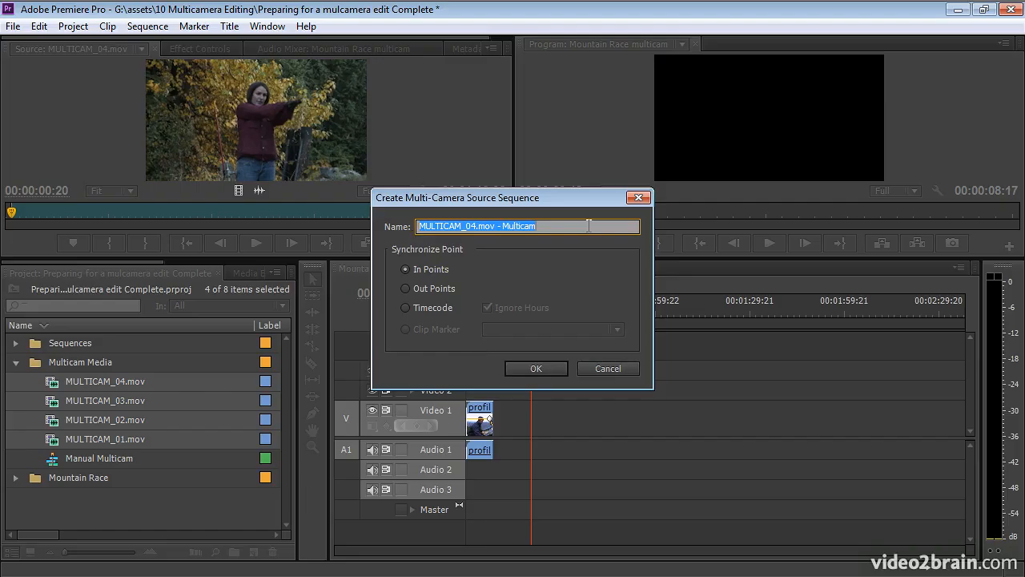
- Name the multi-camera source sequence "Automatic Multicam", synchronize it by In Points and create it
{"action": "type", "text": "Aut"}
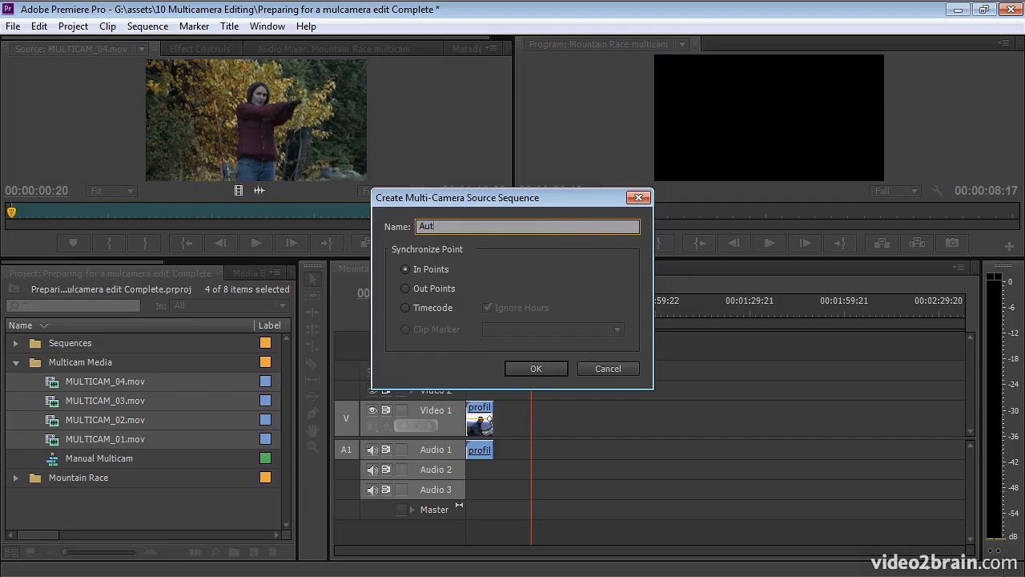
{"action": "type", "text": "omatic Multicam"}
{"action": "left_click", "coordinate": [409, 308]}
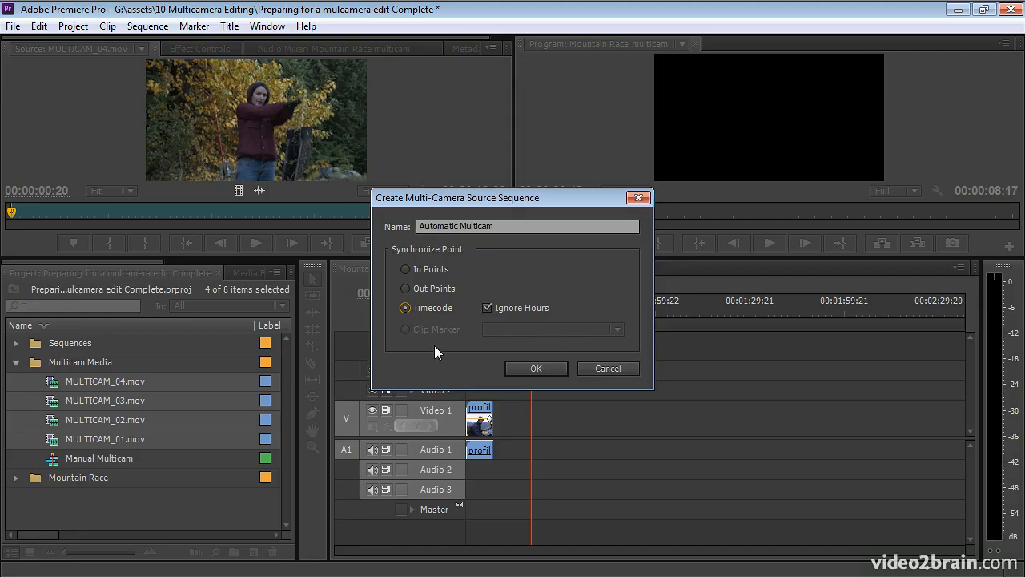
{"action": "left_click", "coordinate": [405, 270]}
{"action": "left_click", "coordinate": [532, 369]}
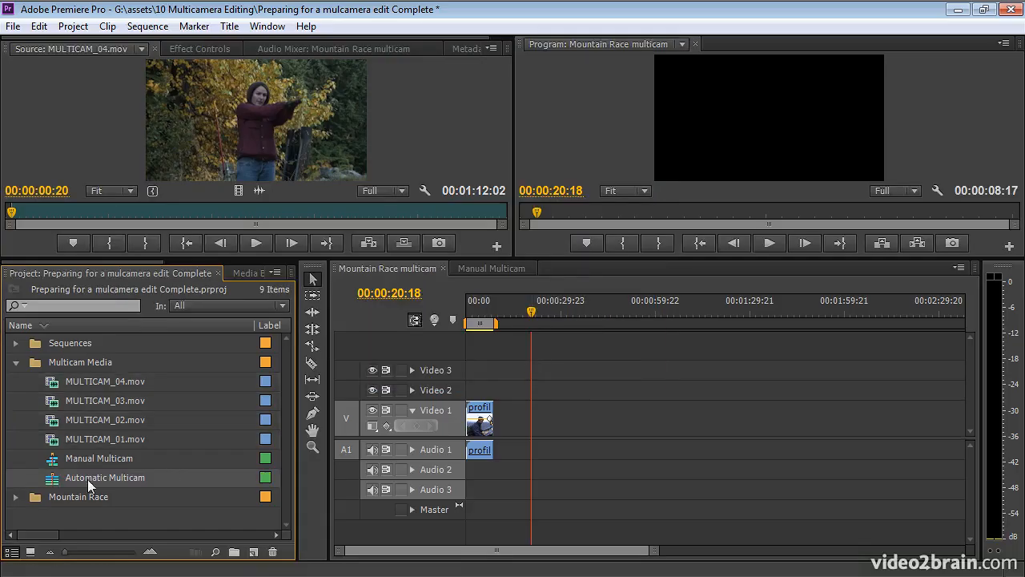
- Open Automatic Multicam in the Source Monitor and switch through its camera angles, ending on camera 3
{"action": "mouse_move", "coordinate": [88, 479]}
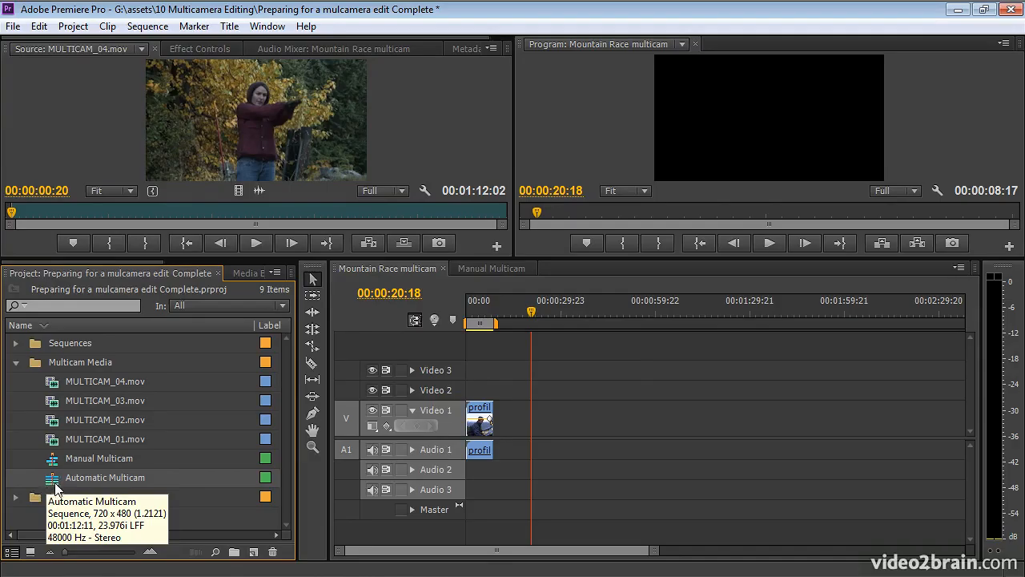
{"action": "mouse_move", "coordinate": [52, 458]}
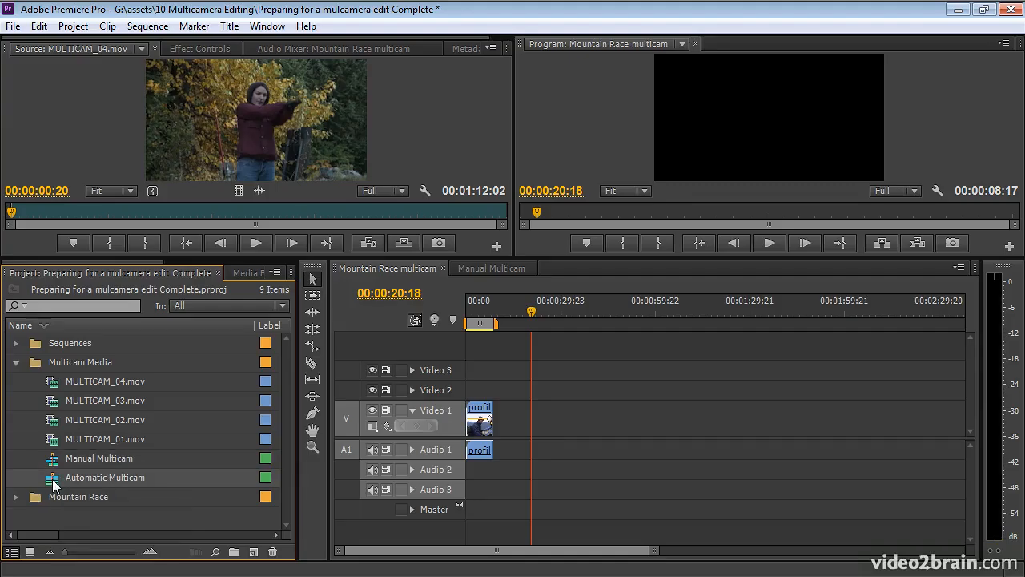
{"action": "double_click", "coordinate": [54, 483]}
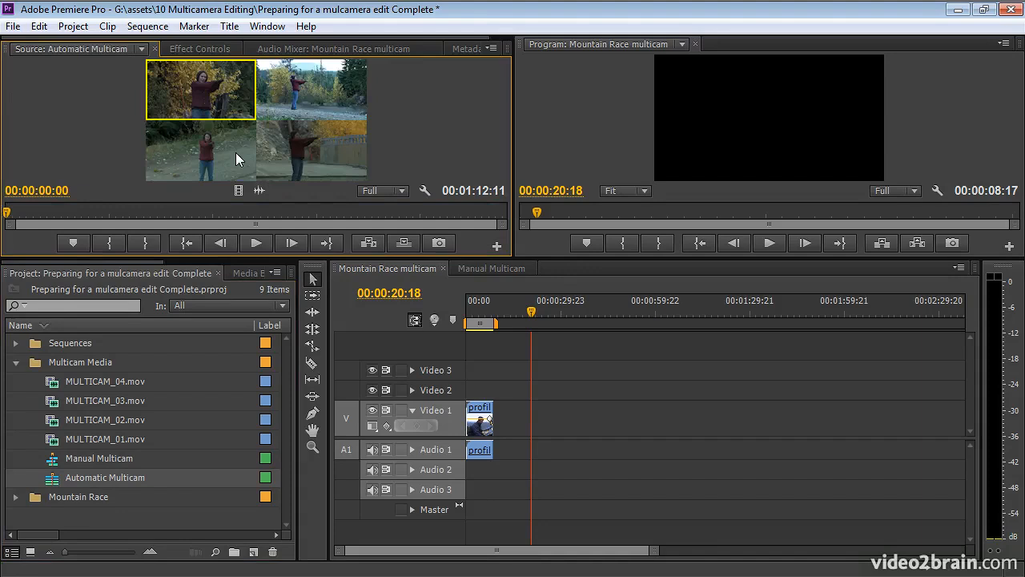
{"action": "left_click", "coordinate": [237, 151]}
{"action": "left_click", "coordinate": [309, 144]}
{"action": "left_click", "coordinate": [309, 97]}
{"action": "left_click", "coordinate": [233, 103]}
{"action": "left_click", "coordinate": [304, 152]}
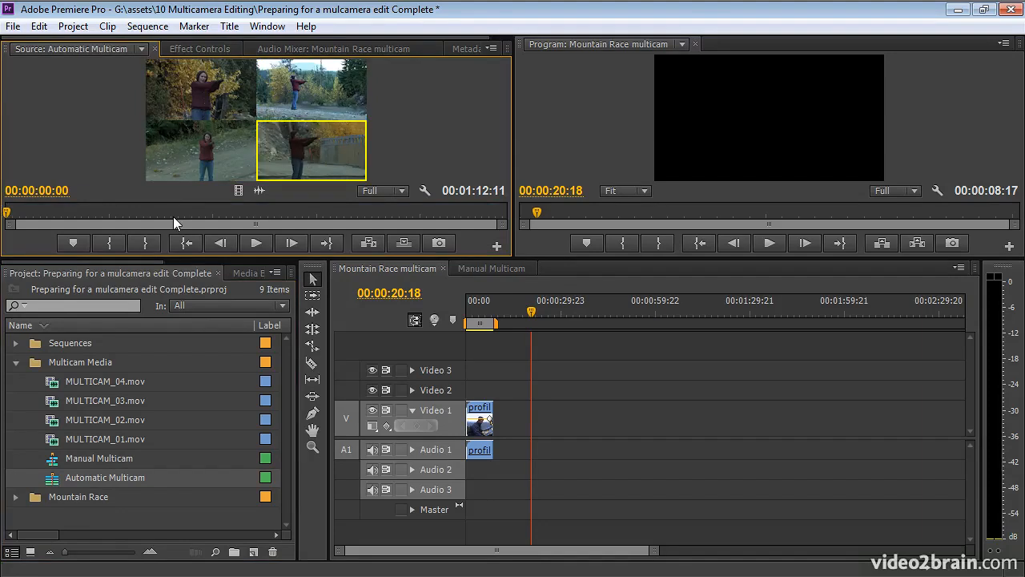
{"action": "left_click", "coordinate": [186, 148]}
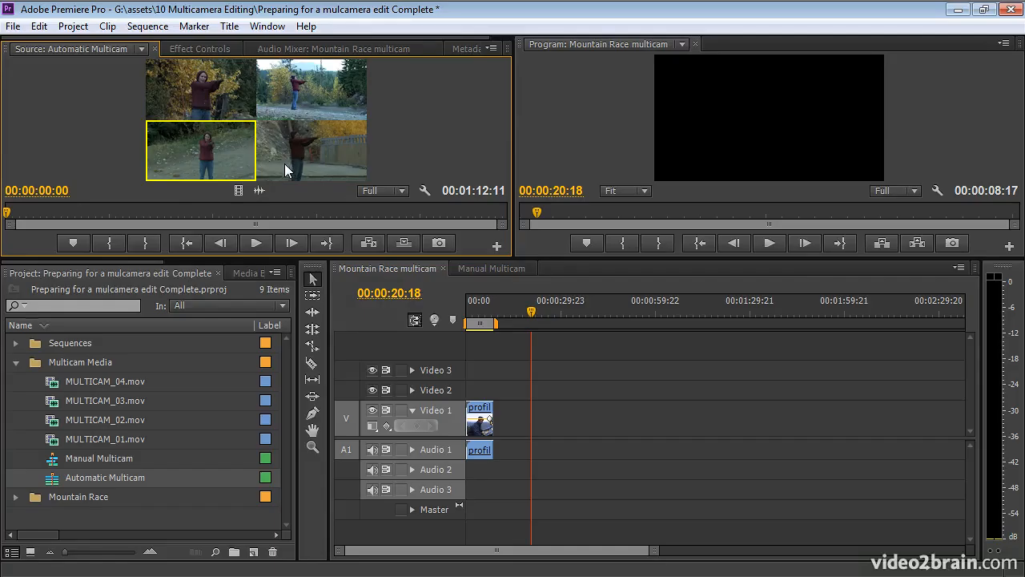
- Place Automatic Multicam on Video 1 directly after the existing clip in the Mountain Race multicam sequence
{"action": "left_click_drag", "start_coordinate": [56, 485], "coordinate": [506, 429]}
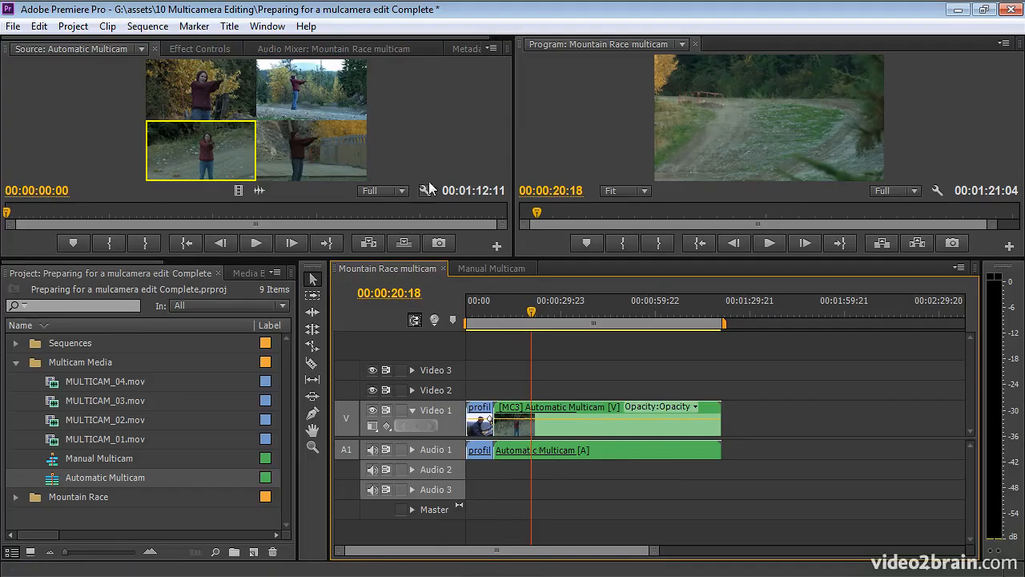
{"action": "left_click", "coordinate": [340, 149]}
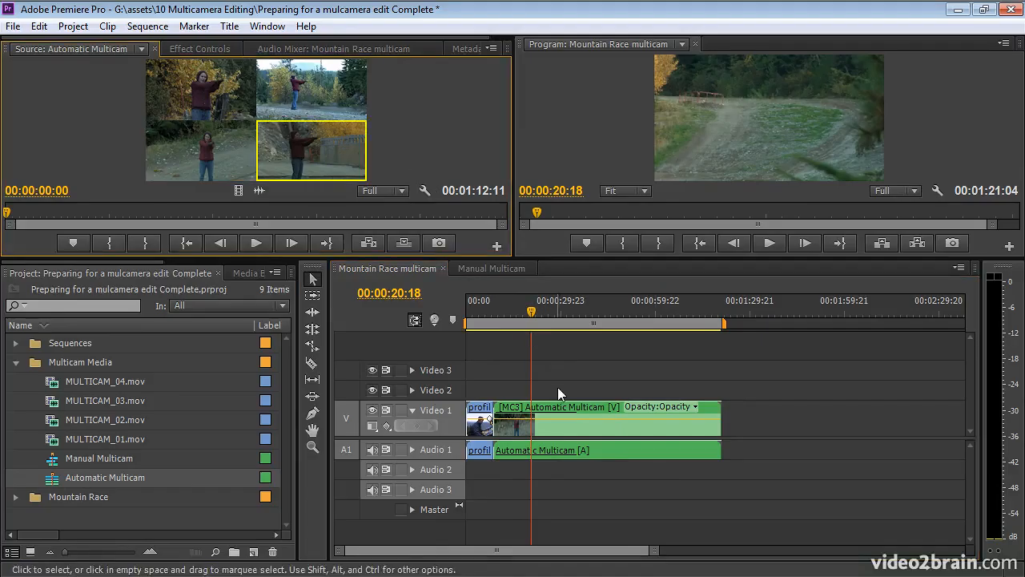
{"action": "left_click", "coordinate": [594, 430]}
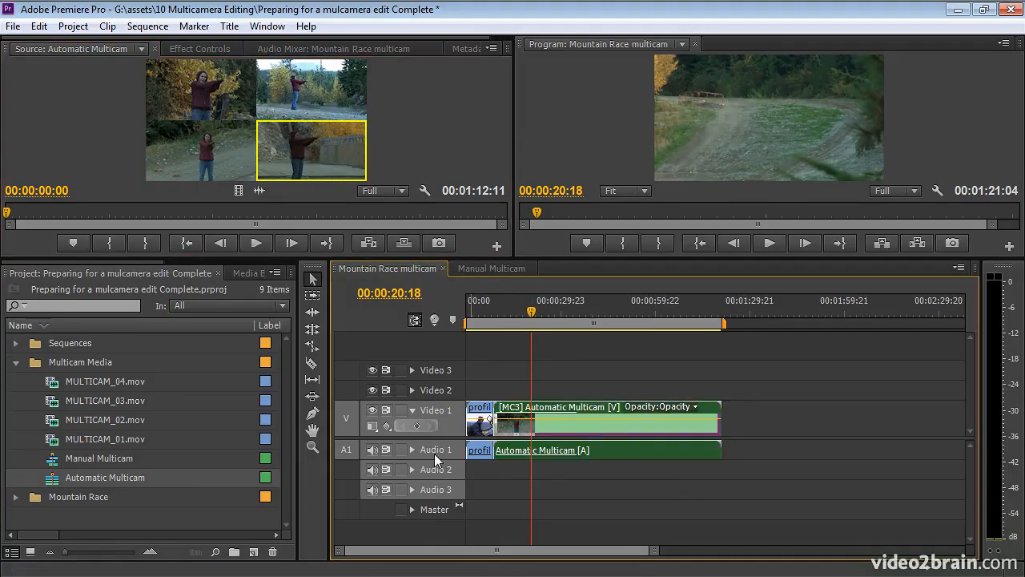
{"action": "right_click", "coordinate": [601, 425]}
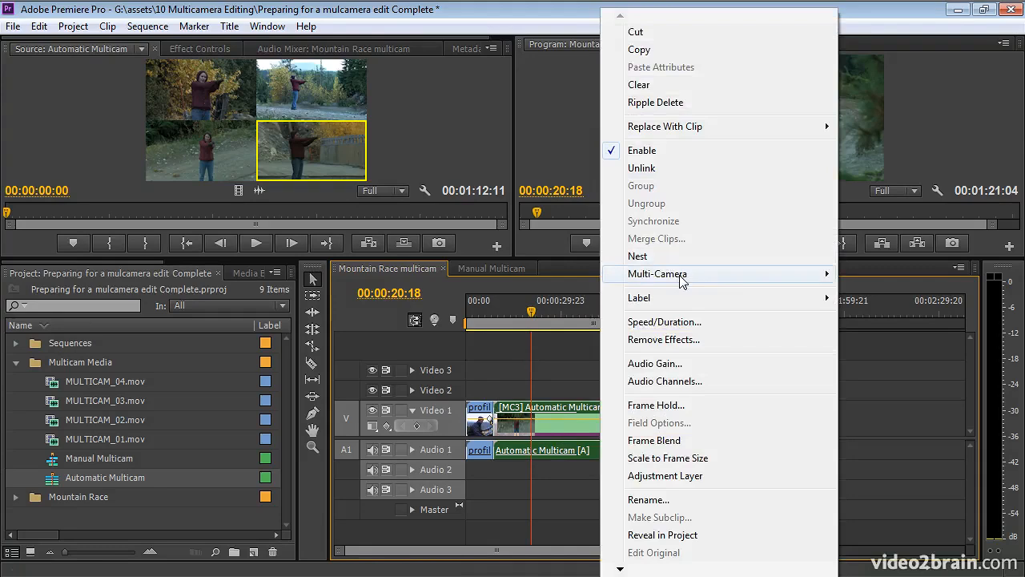
{"action": "mouse_move", "coordinate": [681, 279]}
{"action": "left_click", "coordinate": [547, 354]}
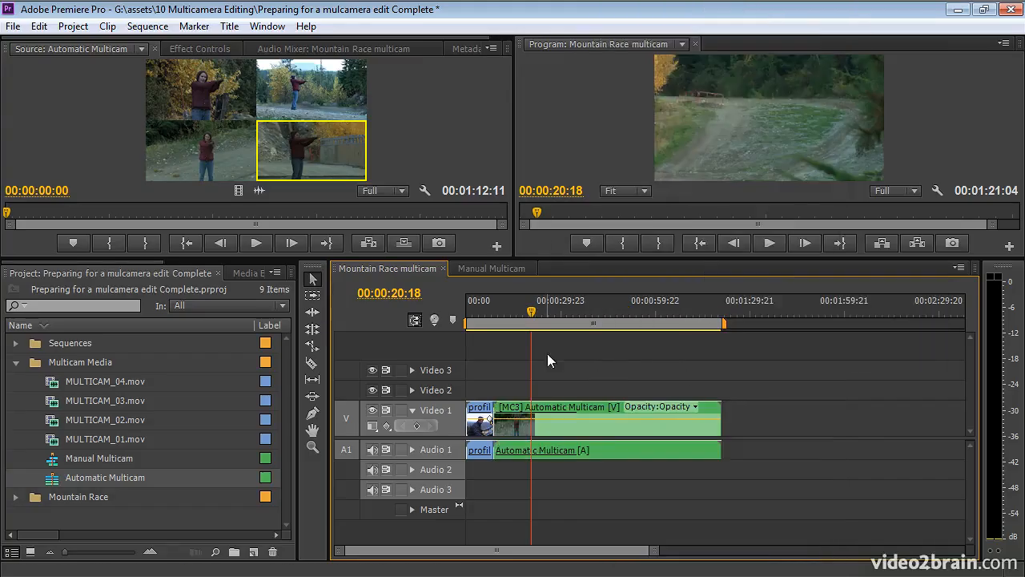
- Load the placed Automatic Multicam clip from the timeline into the Source Monitor and switch its active angle to camera 4
{"action": "double_click", "coordinate": [604, 431]}
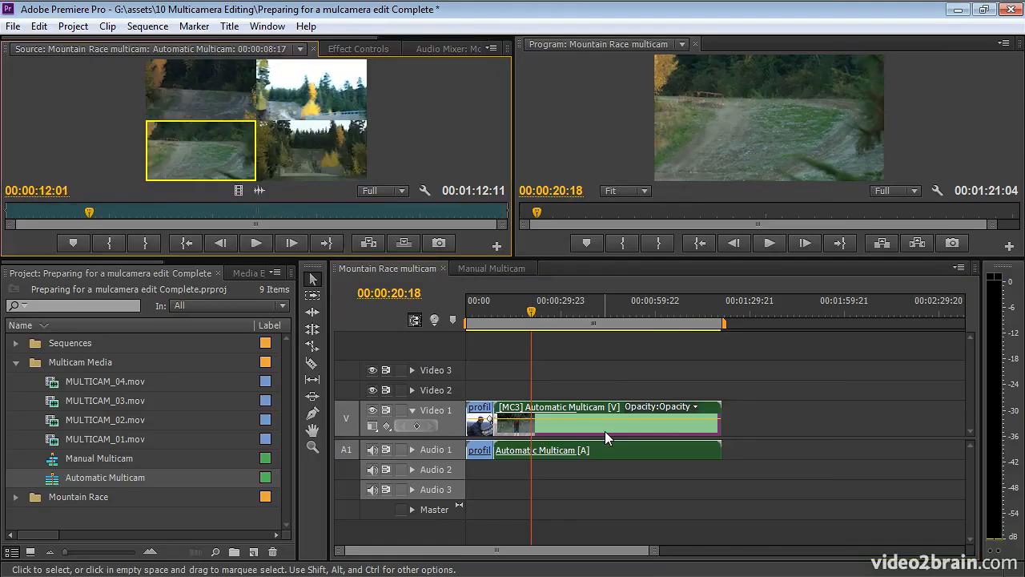
{"action": "left_click", "coordinate": [325, 76]}
{"action": "left_click", "coordinate": [201, 108]}
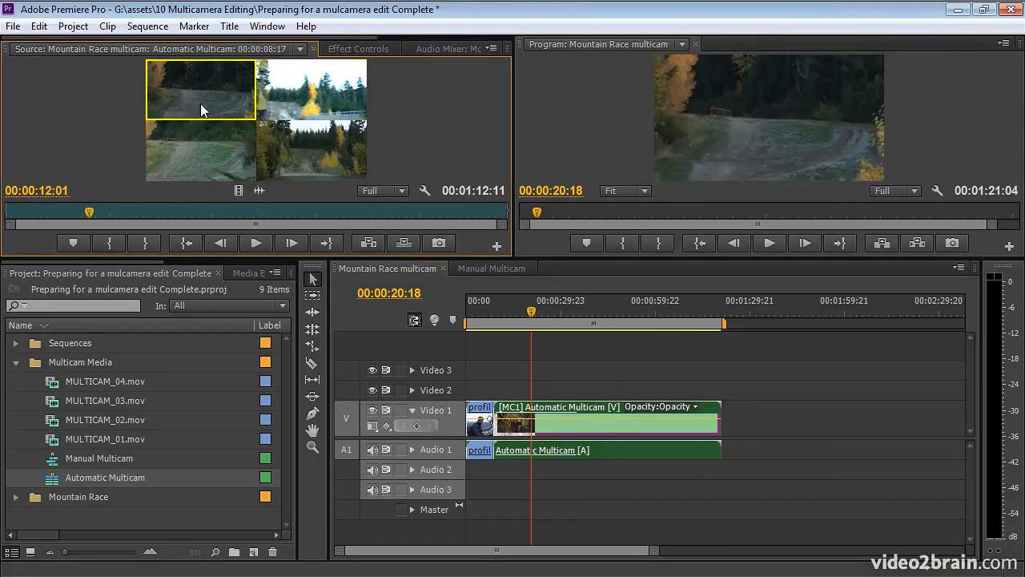
{"action": "left_click", "coordinate": [300, 154]}
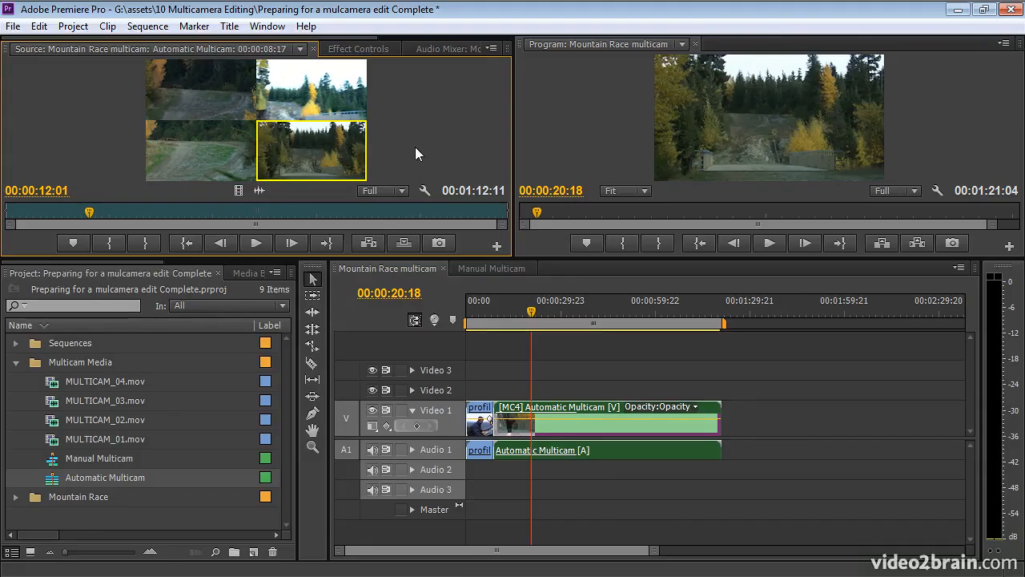
- Disable multi-camera on the Automatic Multicam clip in the Mountain Race multicam sequence
{"action": "right_click", "coordinate": [603, 427]}
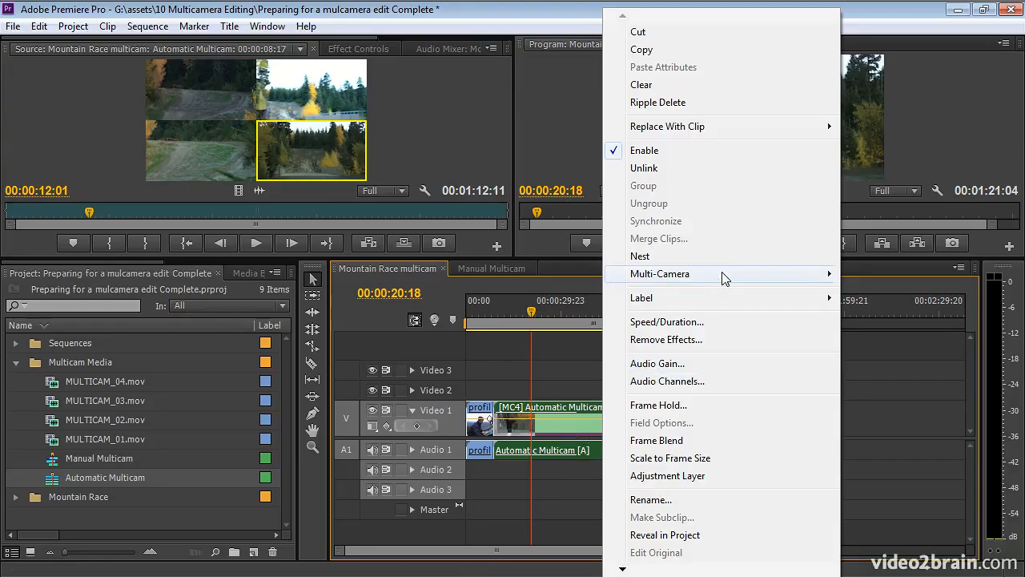
{"action": "mouse_move", "coordinate": [723, 277]}
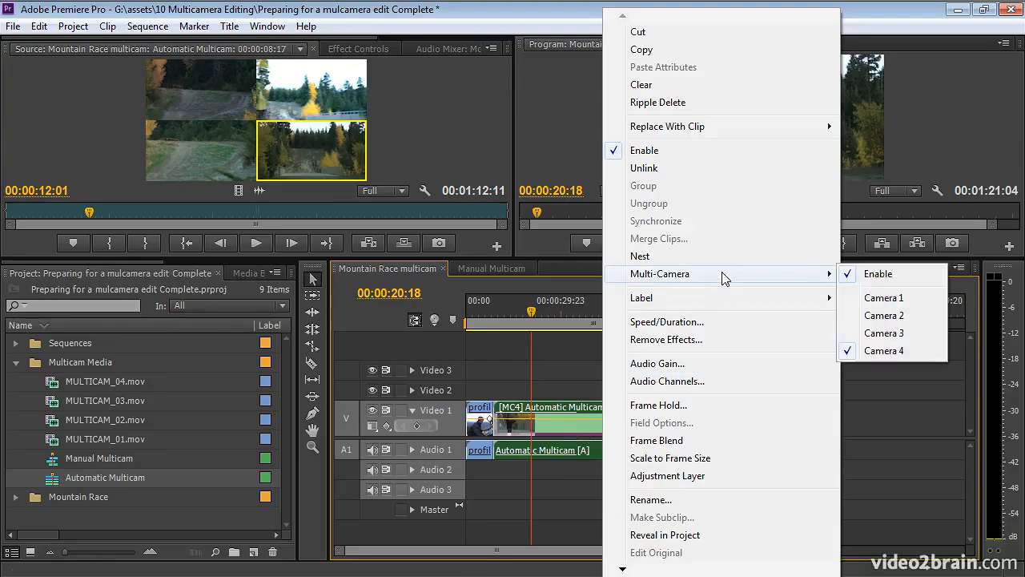
{"action": "left_click", "coordinate": [916, 277]}
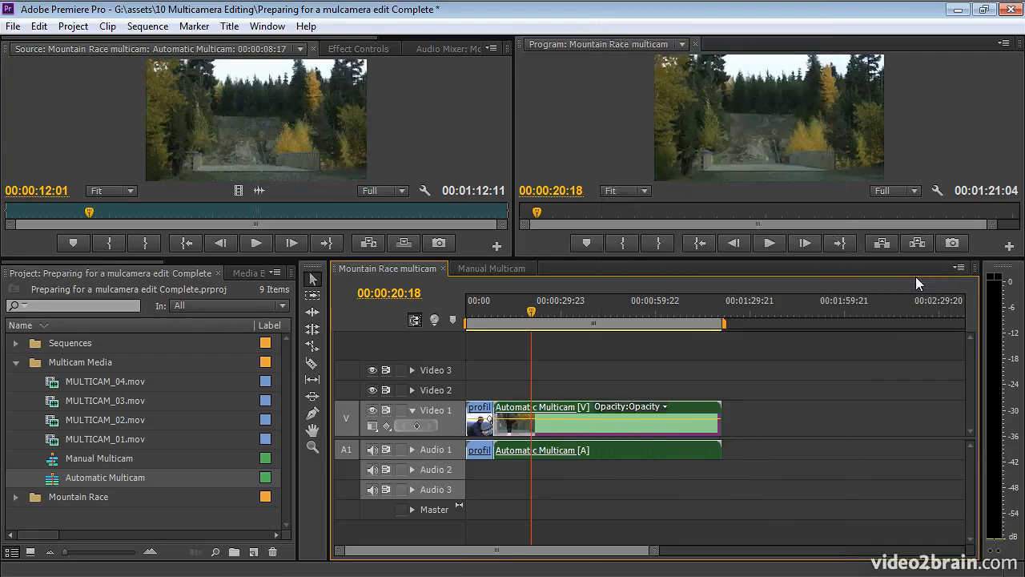
- Open the nested Automatic Multicam sequence and compare its clip and track arrangement with that of the Manual Multicam sequence
{"action": "double_click", "coordinate": [631, 427]}
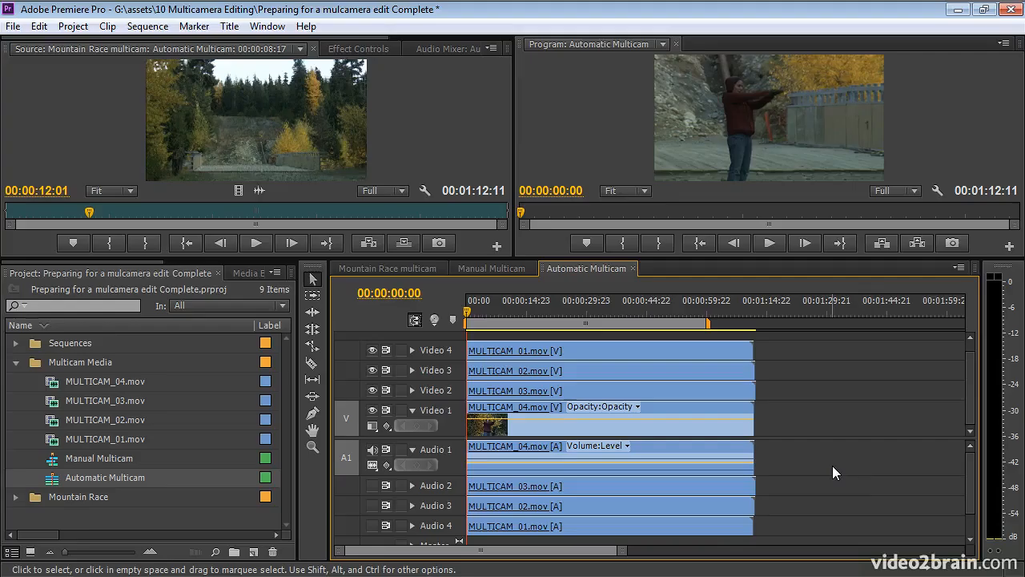
{"action": "left_click", "coordinate": [406, 271]}
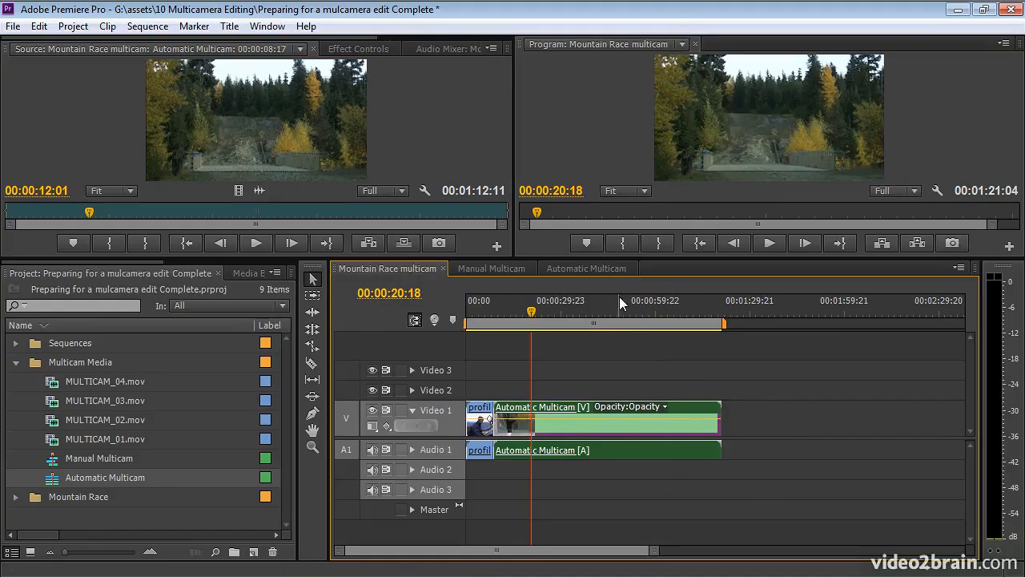
{"action": "left_click", "coordinate": [483, 269]}
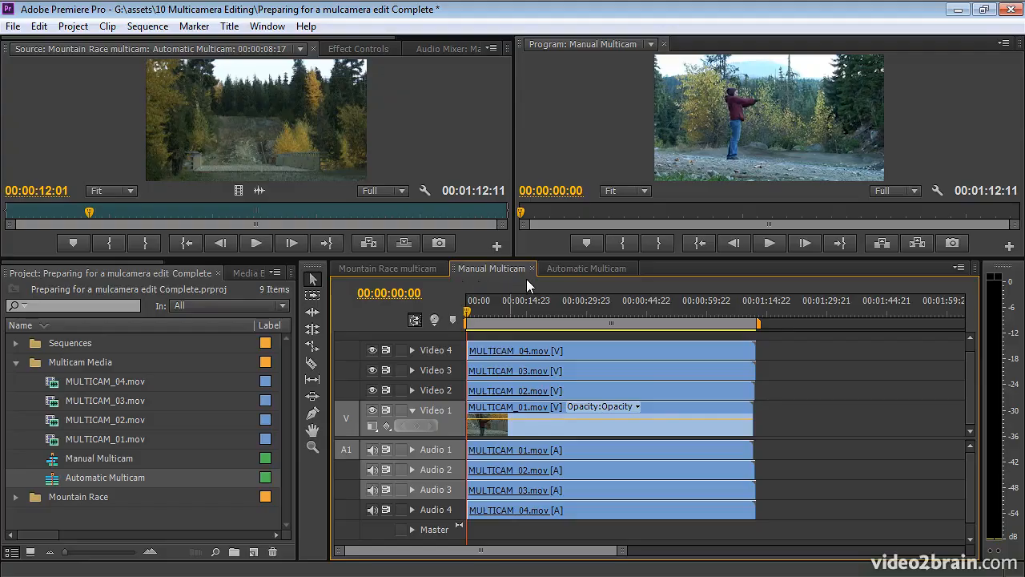
{"action": "left_click", "coordinate": [656, 392]}
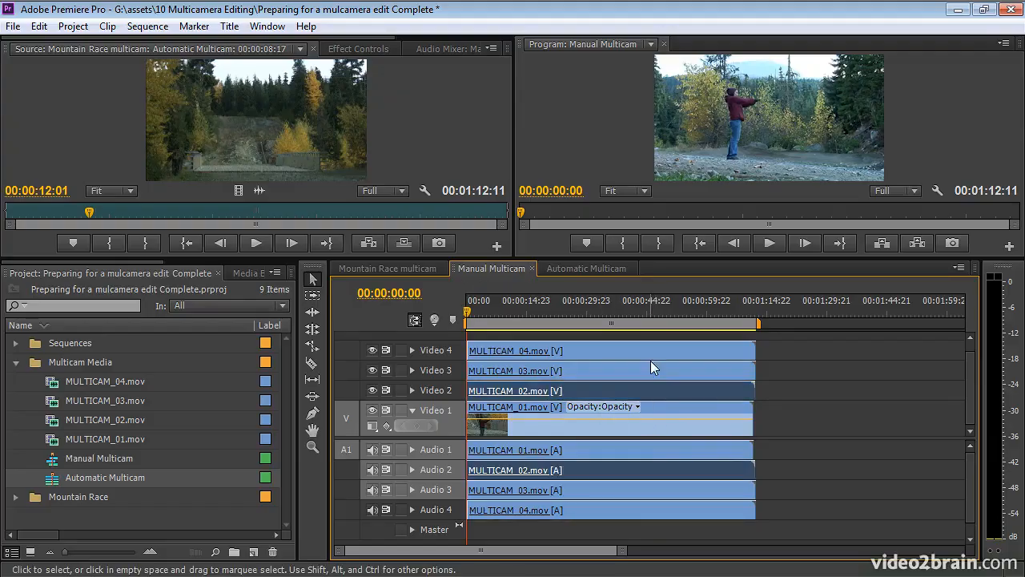
{"action": "left_click", "coordinate": [652, 368]}
{"action": "left_click", "coordinate": [652, 354]}
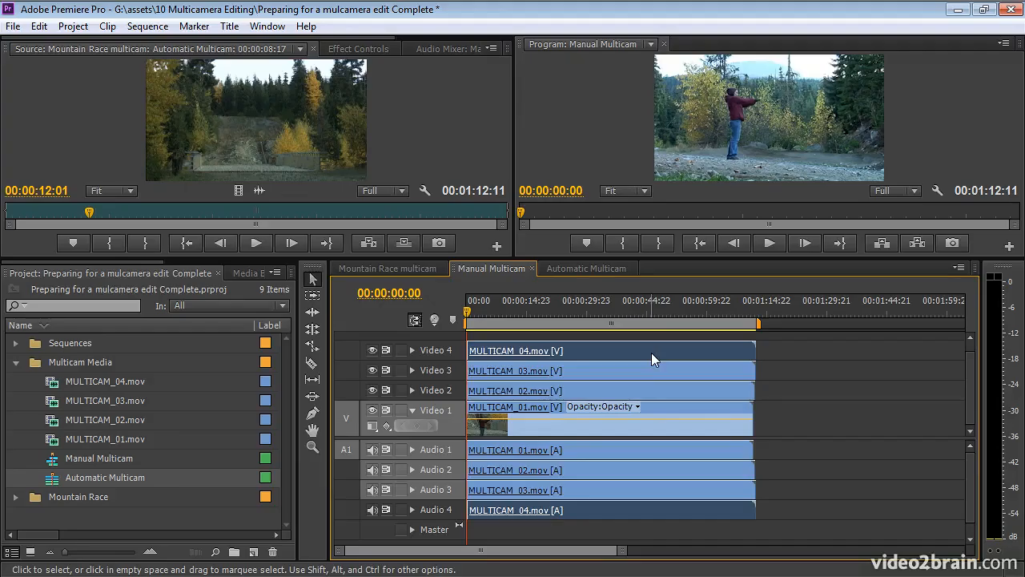
{"action": "left_click", "coordinate": [575, 268]}
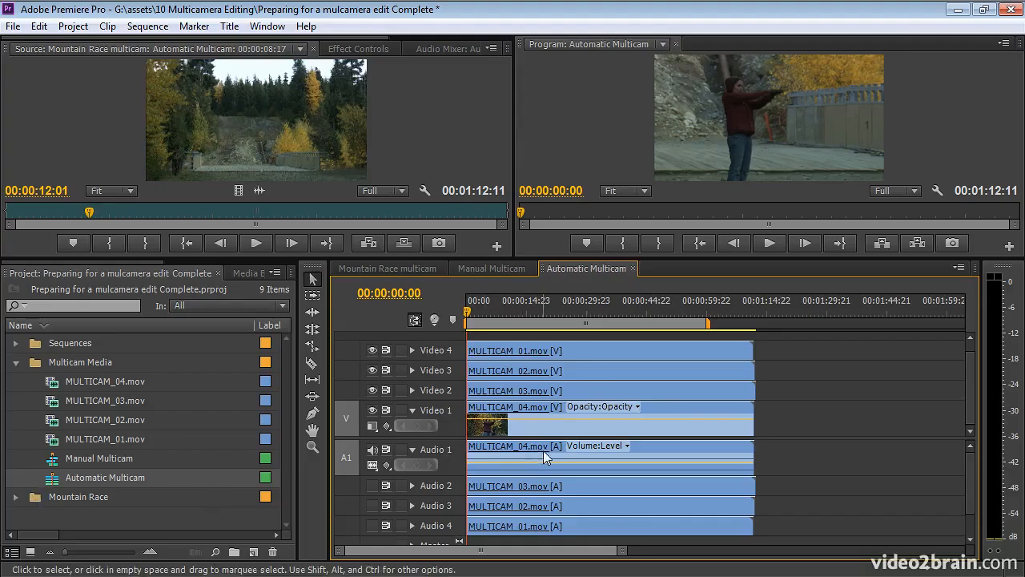
- Re-enable multi-camera on the Automatic Multicam clip in the Mountain Race multicam sequence
{"action": "left_click", "coordinate": [403, 271]}
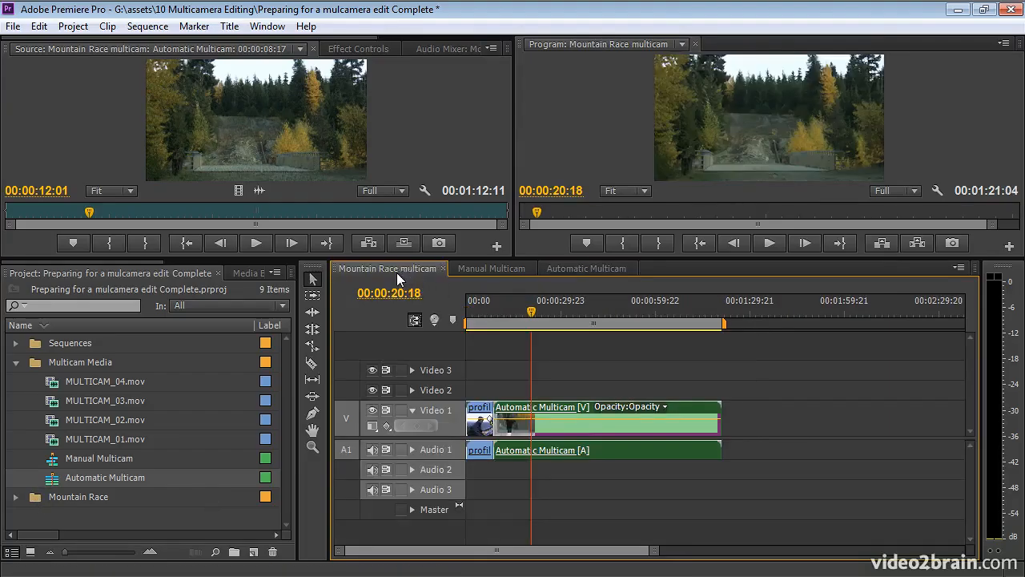
{"action": "right_click", "coordinate": [580, 431]}
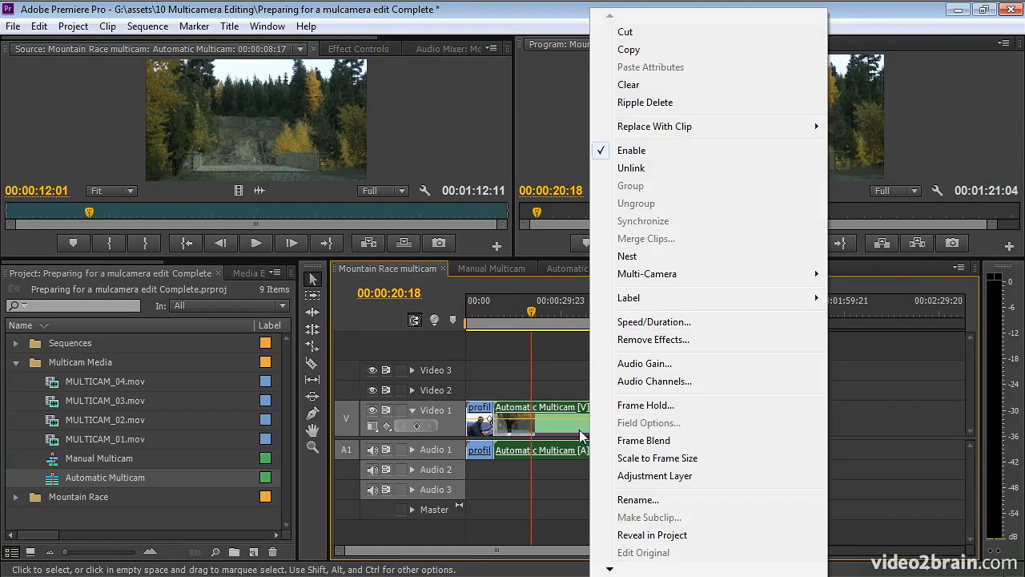
{"action": "mouse_move", "coordinate": [707, 282]}
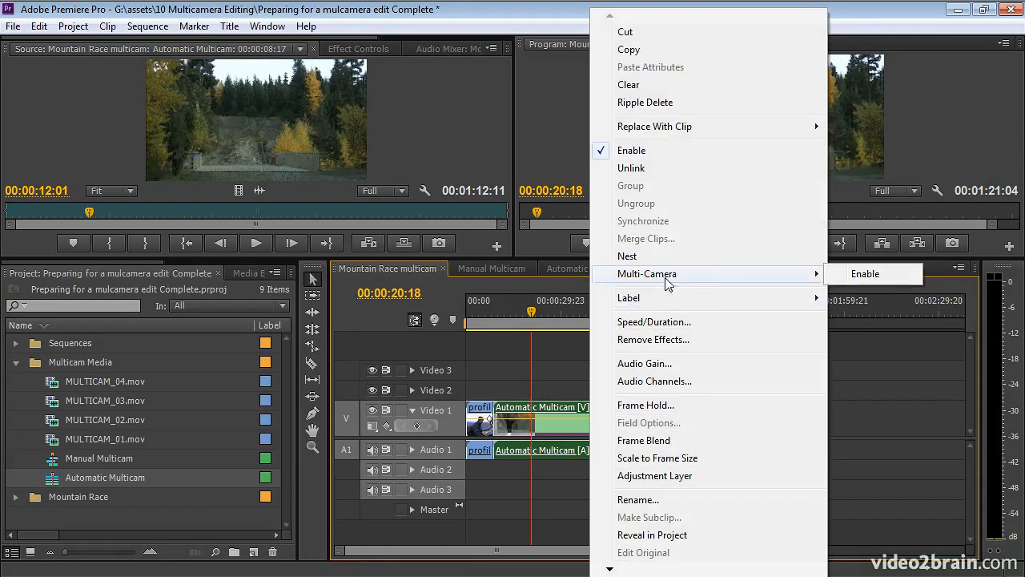
{"action": "left_click", "coordinate": [881, 277]}
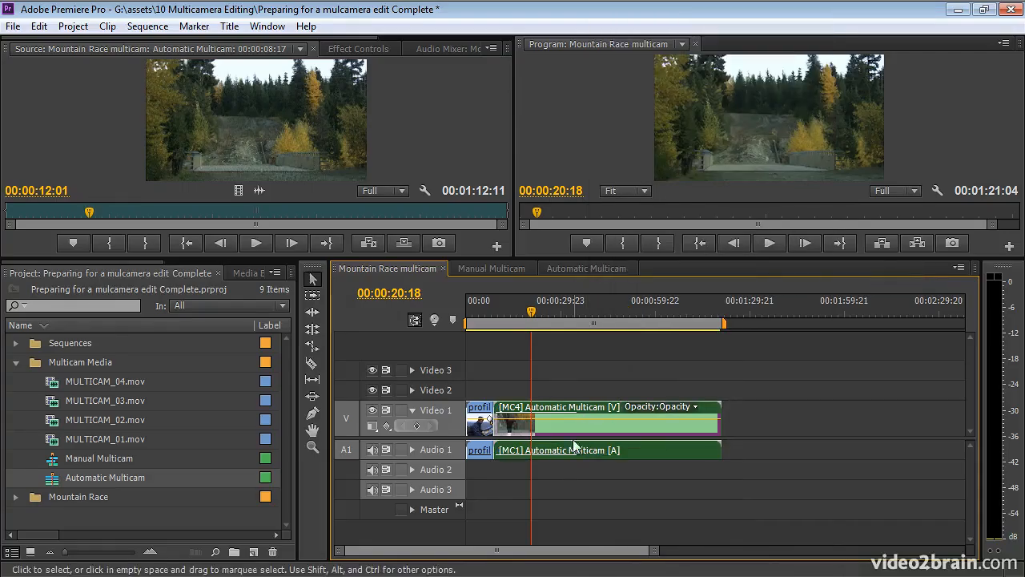
- Inspect the stacked MULTICAM_03, MULTICAM_02 and MULTICAM_01 clips and the frame at 00:00:34:14 in Automatic Multicam, then return to the Mountain Race multicam sequence
{"action": "left_click", "coordinate": [570, 307]}
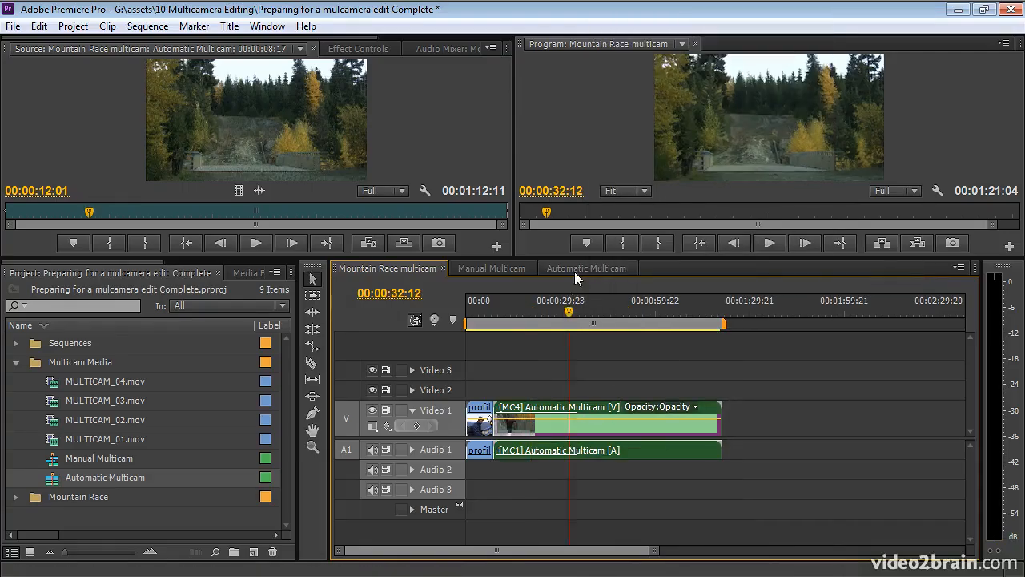
{"action": "left_click", "coordinate": [575, 270]}
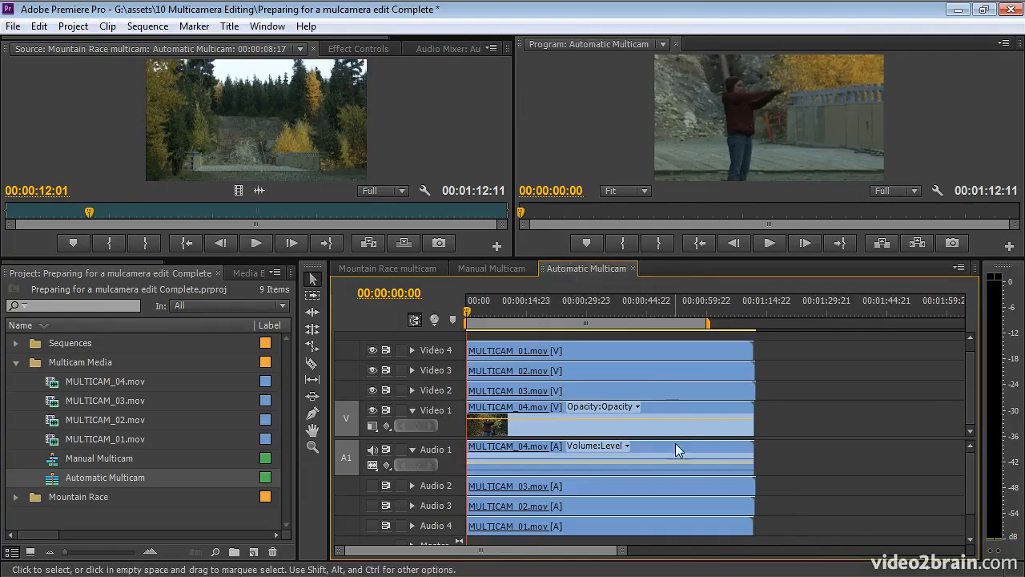
{"action": "left_click", "coordinate": [663, 393]}
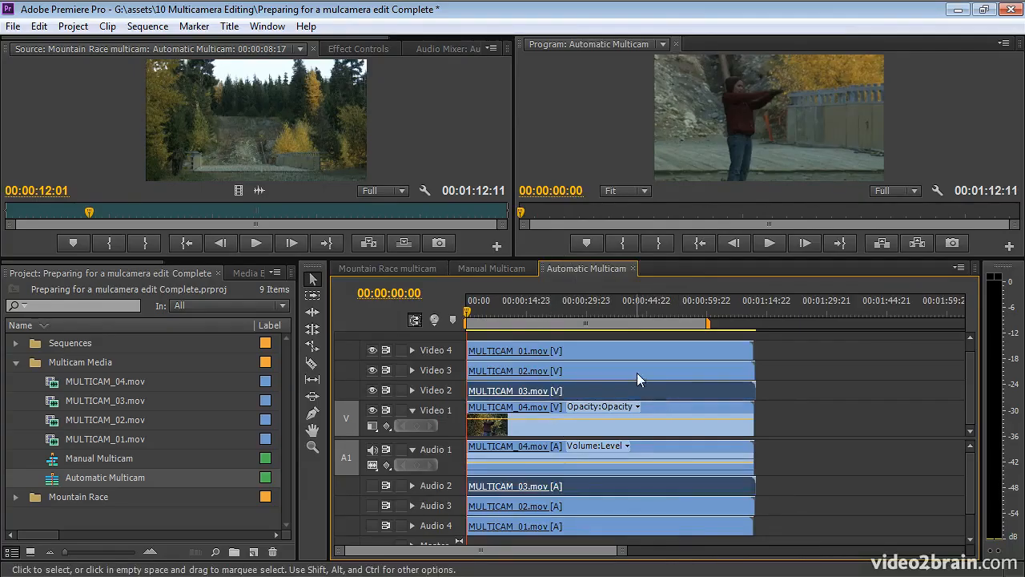
{"action": "left_click", "coordinate": [637, 373]}
{"action": "left_click", "coordinate": [623, 353]}
{"action": "left_click", "coordinate": [605, 310]}
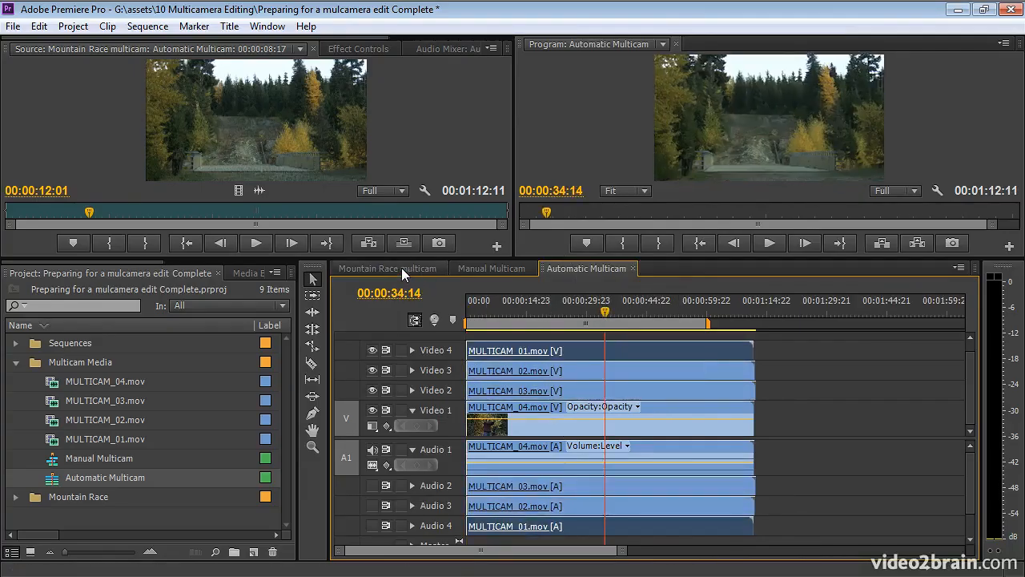
{"action": "left_click", "coordinate": [401, 267]}
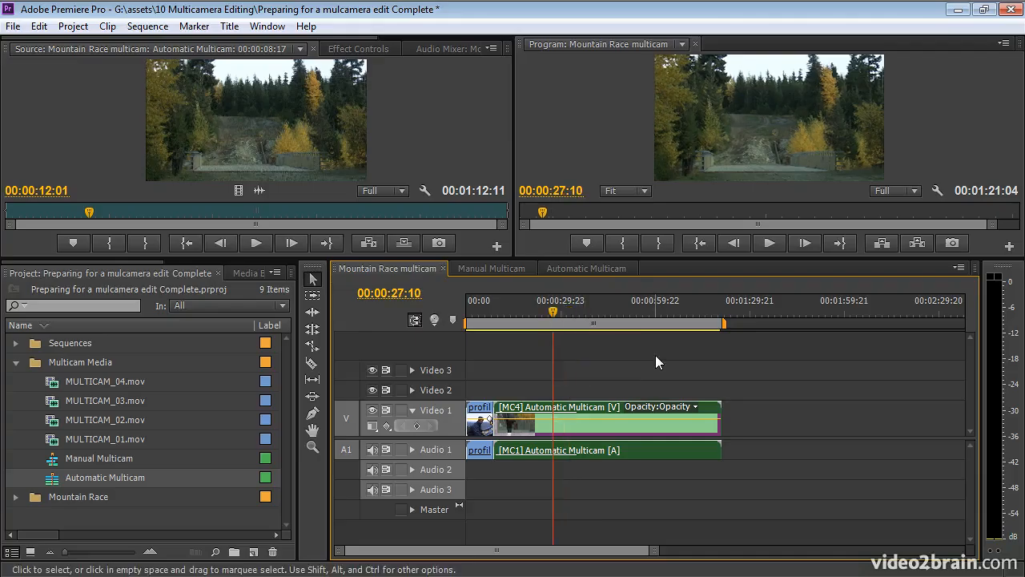